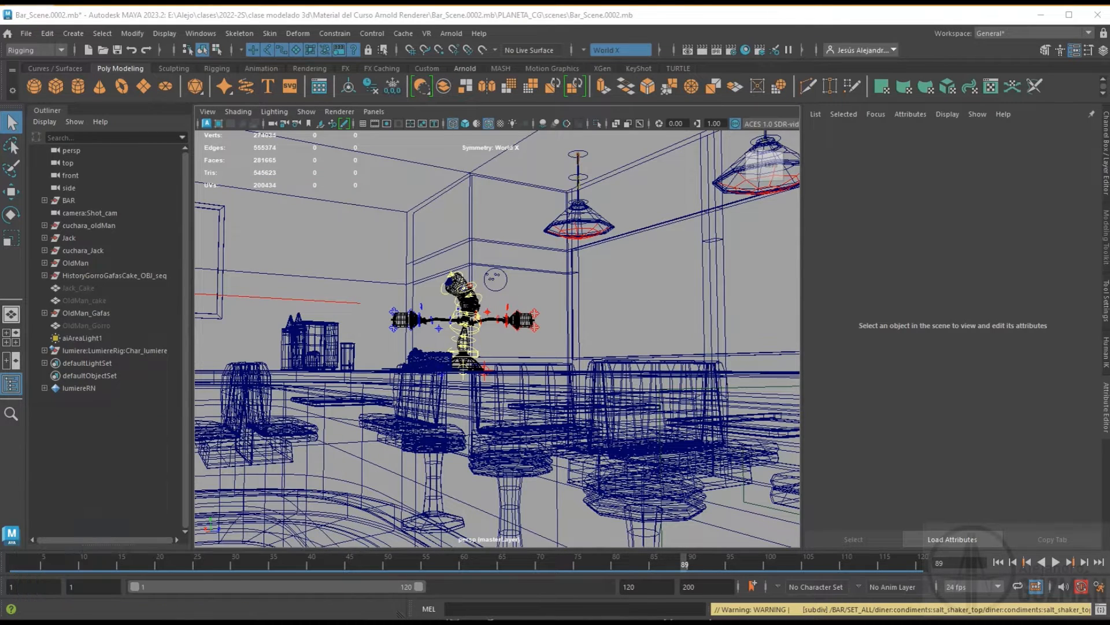
Open the Arnold RenderView, reposition its window and get the perspective camera rendering interactively
left_click(447, 33)
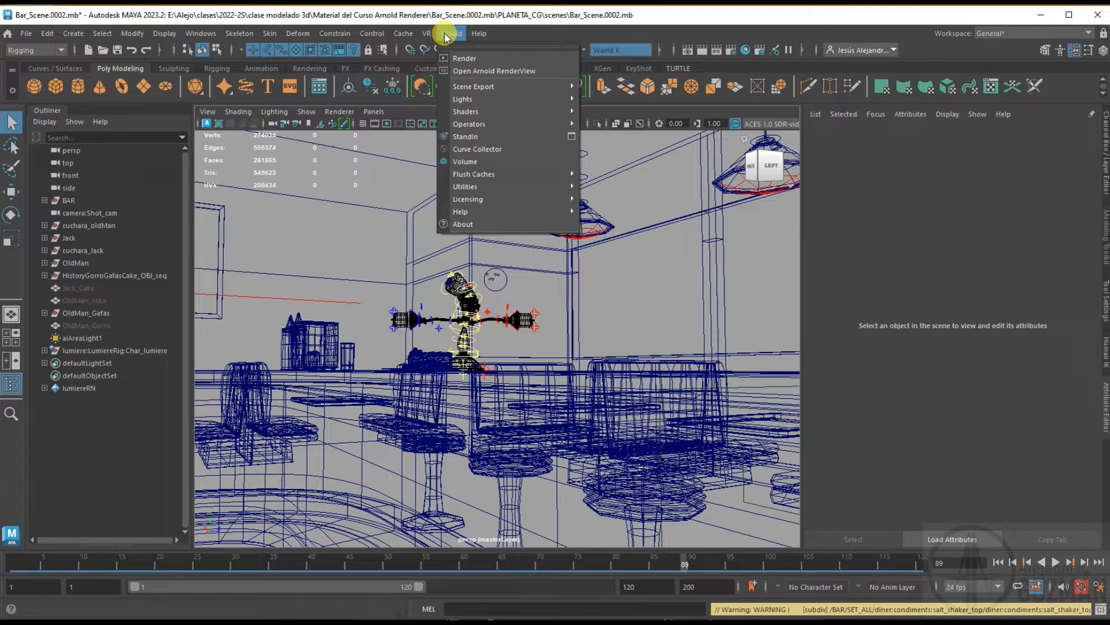
left_click(460, 71)
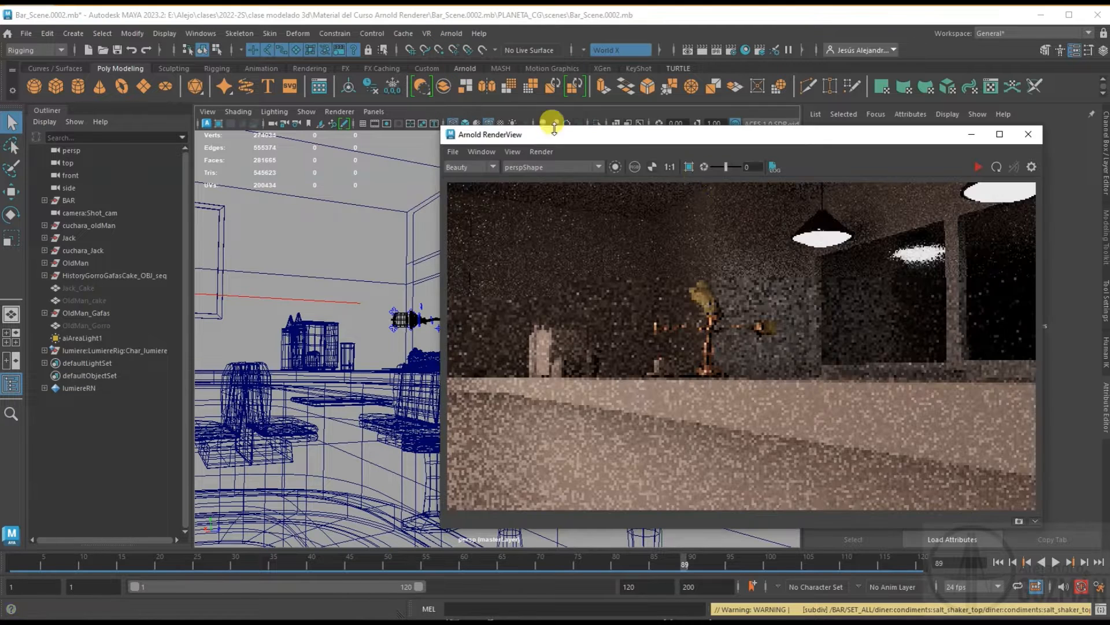
left_click_drag(699, 136, 724, 96)
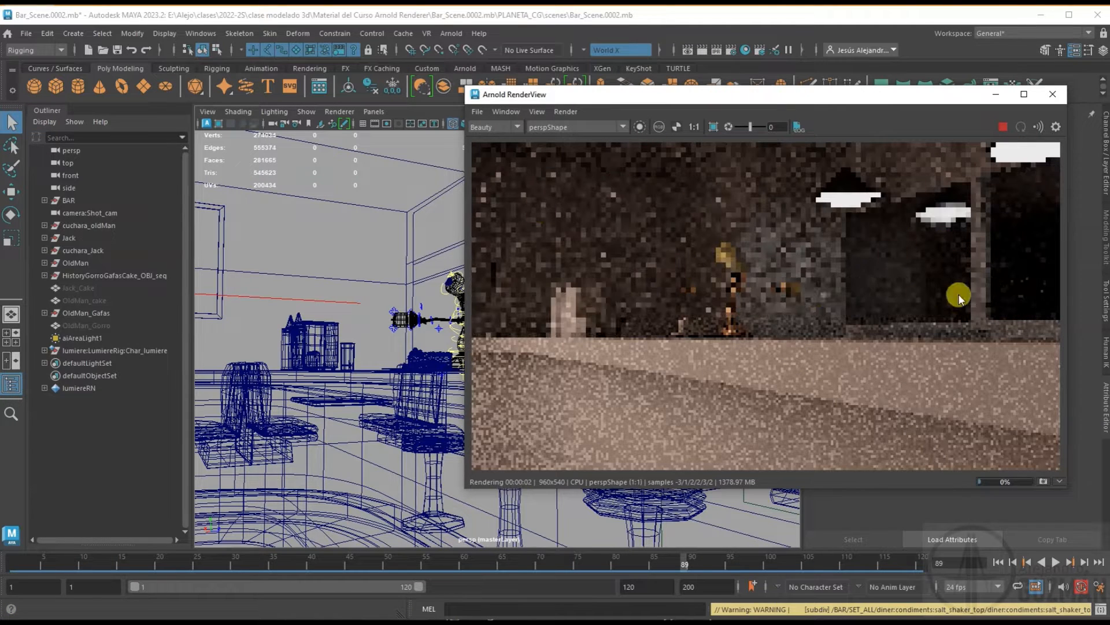
Set the Arnold render bucket size to 64 in the system render settings and close the settings
left_click(732, 52)
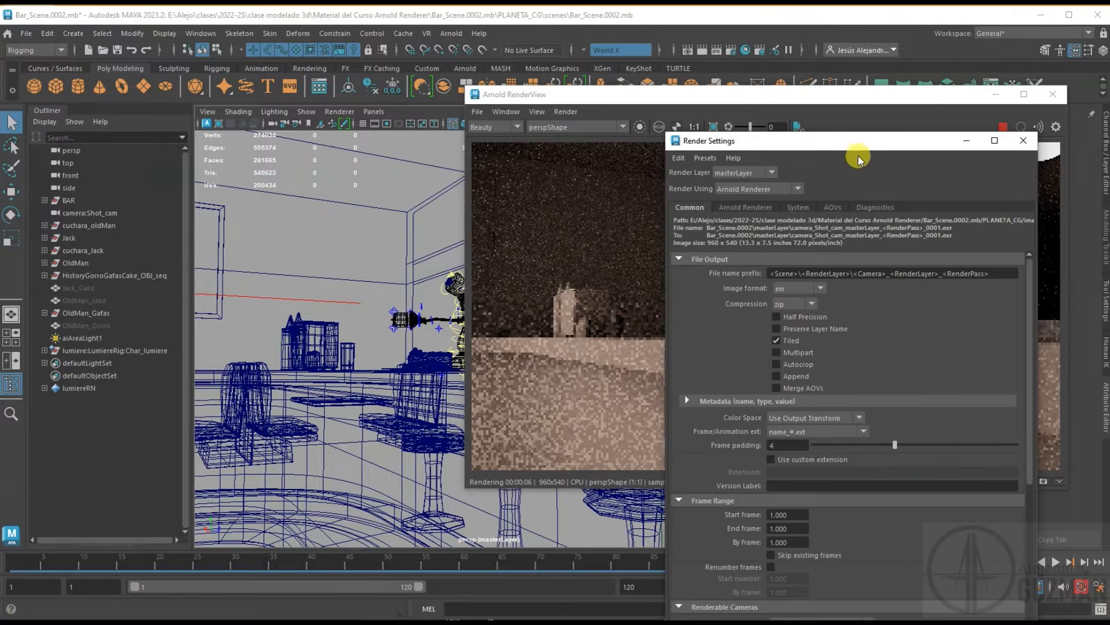
left_click_drag(850, 145, 252, 70)
left_click(199, 132)
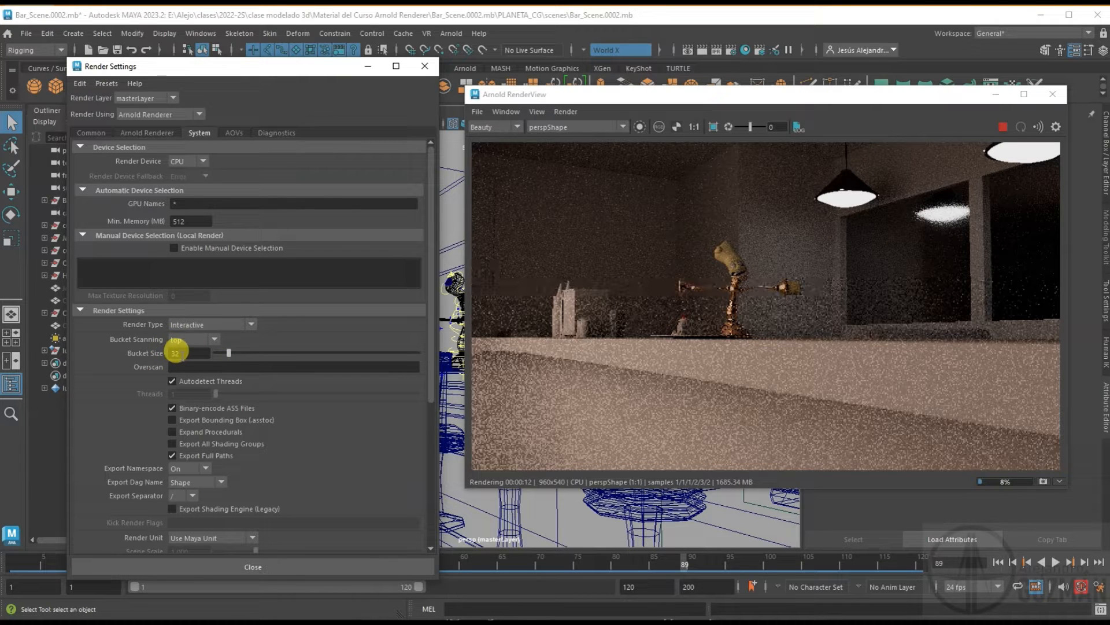
left_click_drag(184, 352, 148, 342)
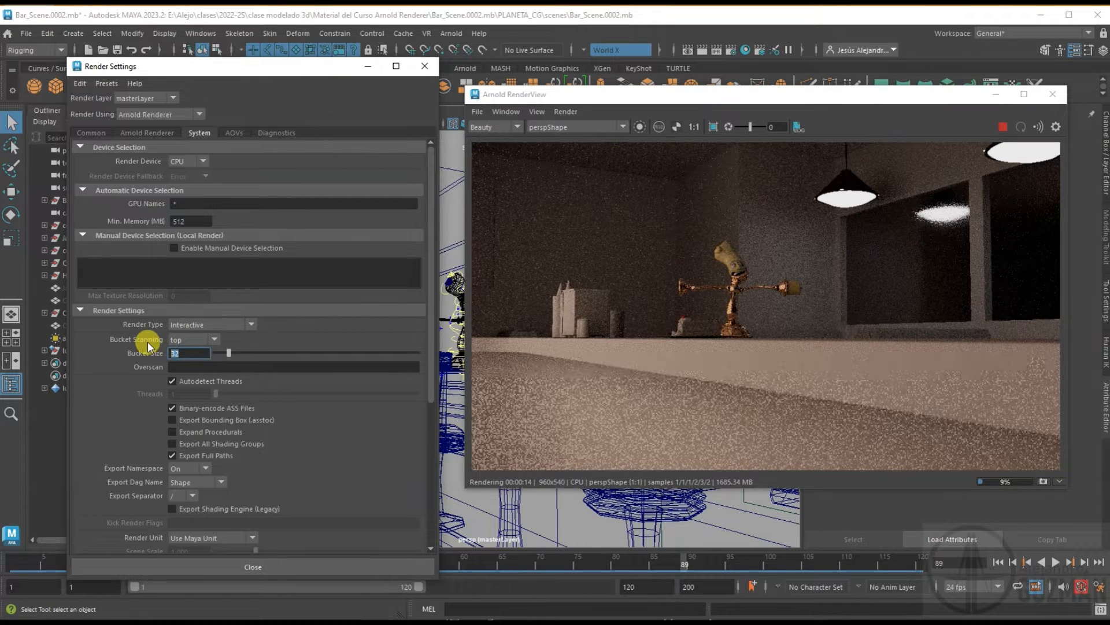
type("64")
key("Return")
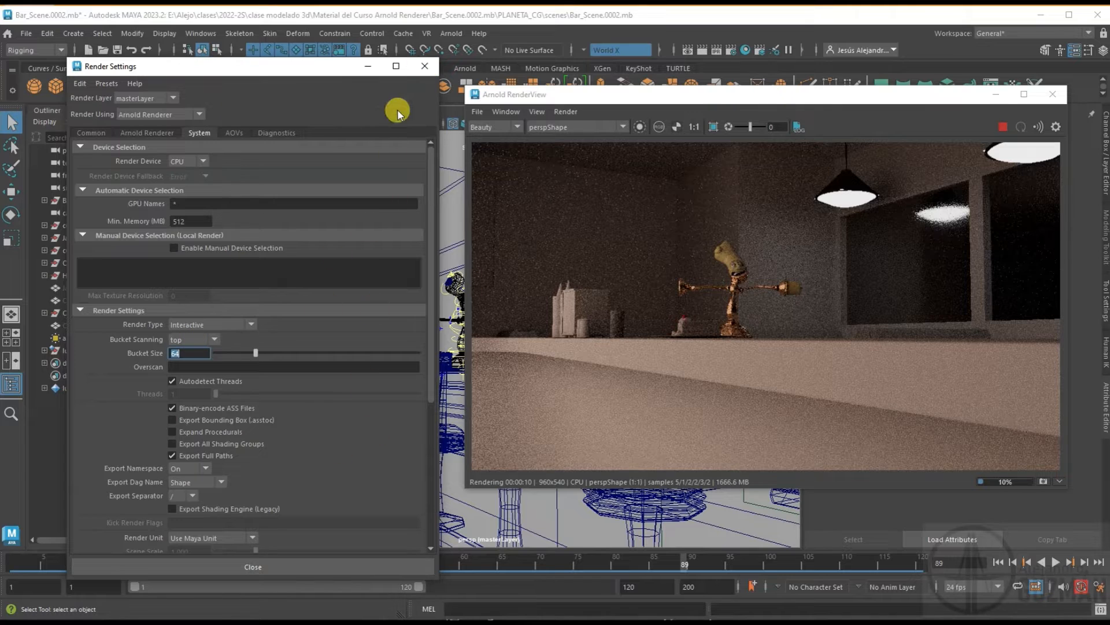
left_click(426, 67)
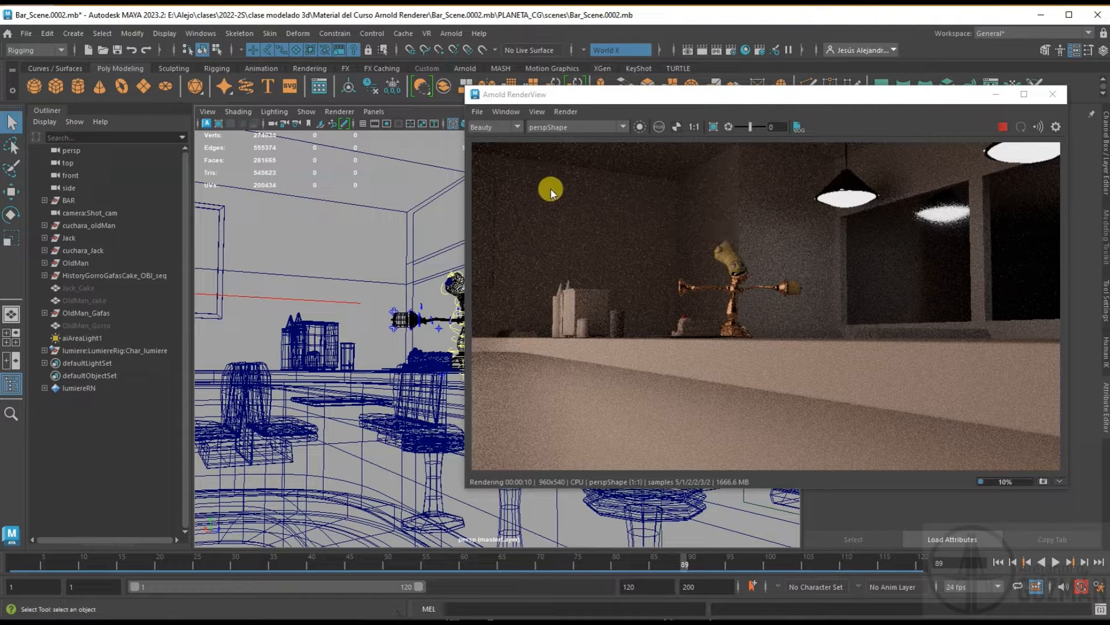
Examine the display passes and the cameras available for rendering in the RenderView
left_click(519, 129)
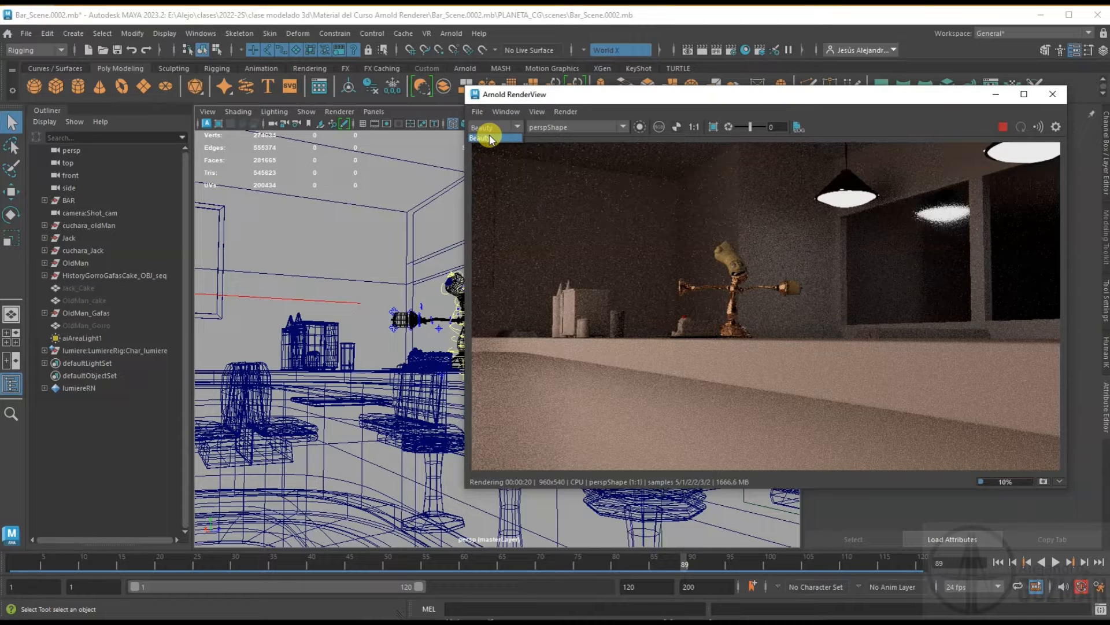
left_click(643, 95)
left_click(621, 127)
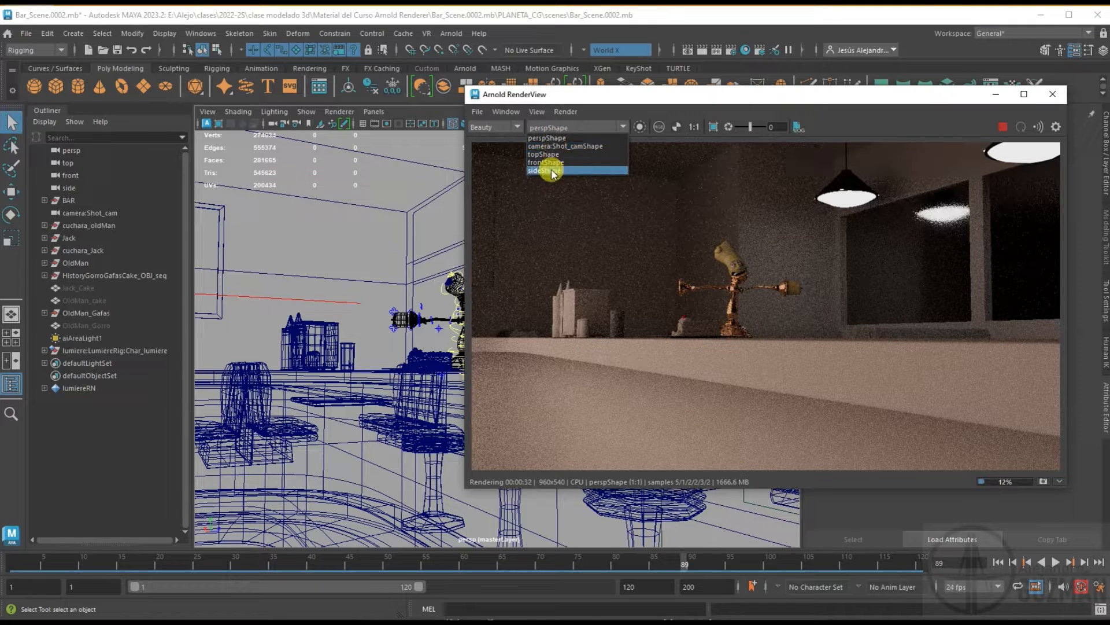
left_click(627, 104)
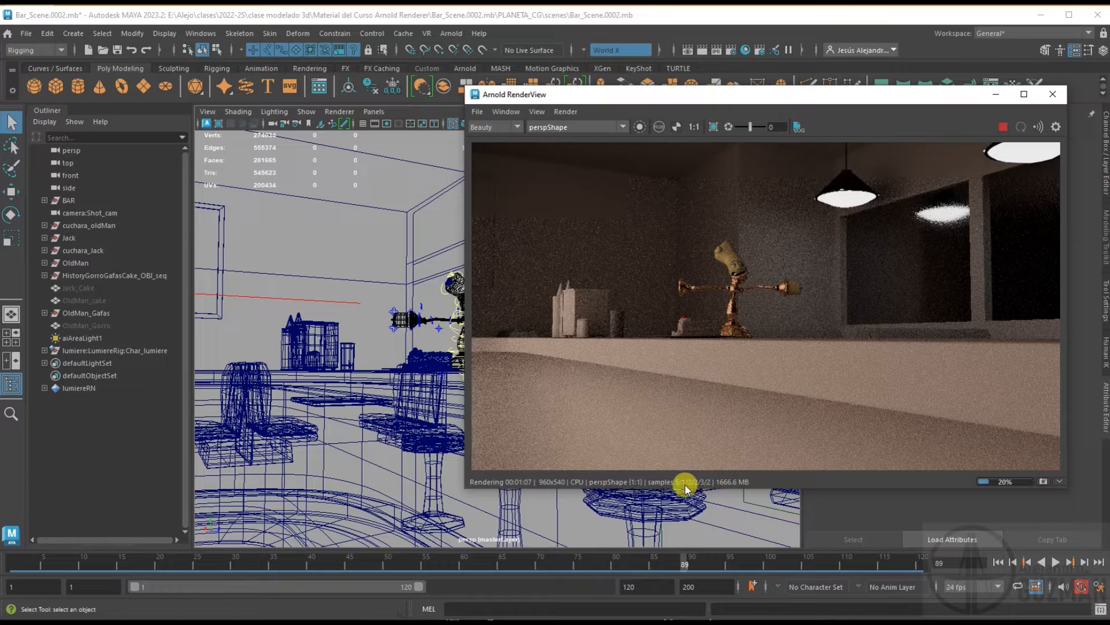
Review the Arnold sampling settings for camera, diffuse, specular, transmission, SSS and volume in the render settings
left_click(730, 50)
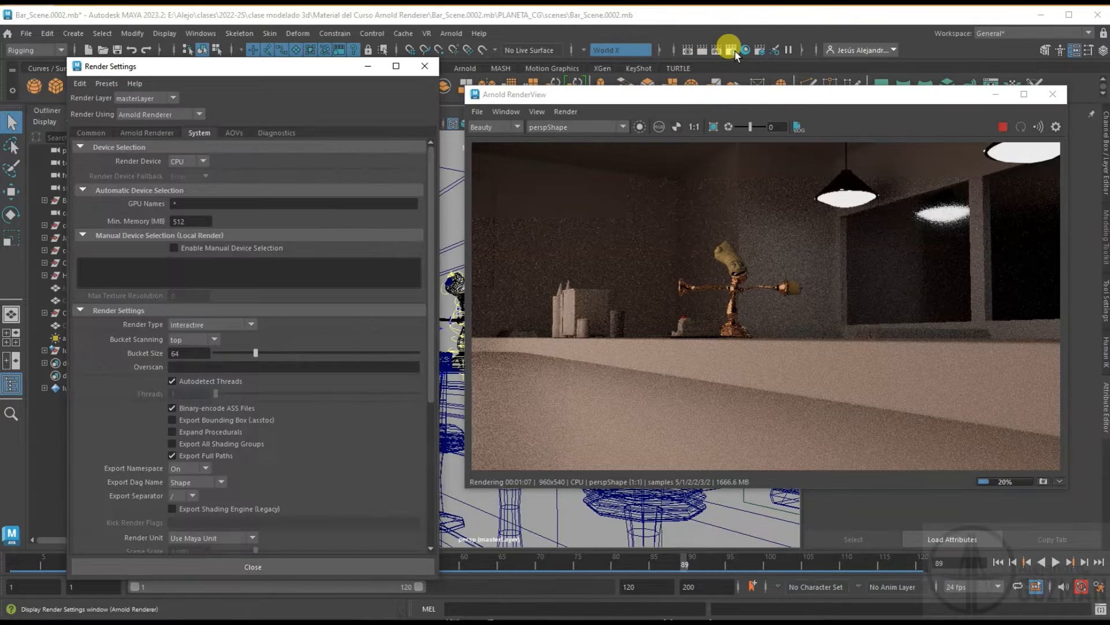
left_click(153, 133)
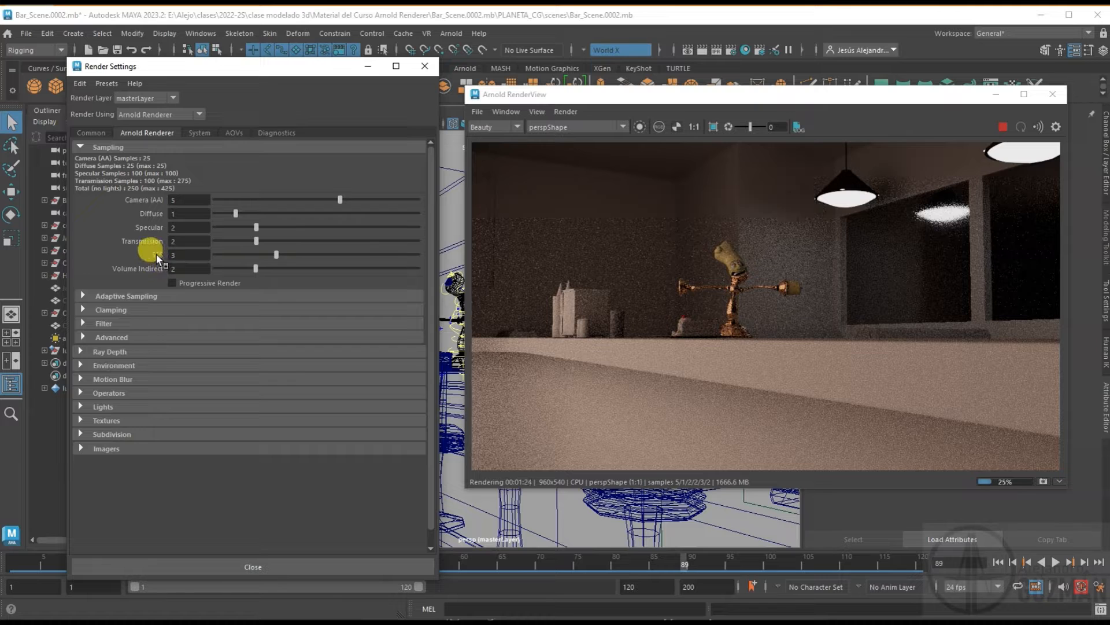
left_click(425, 65)
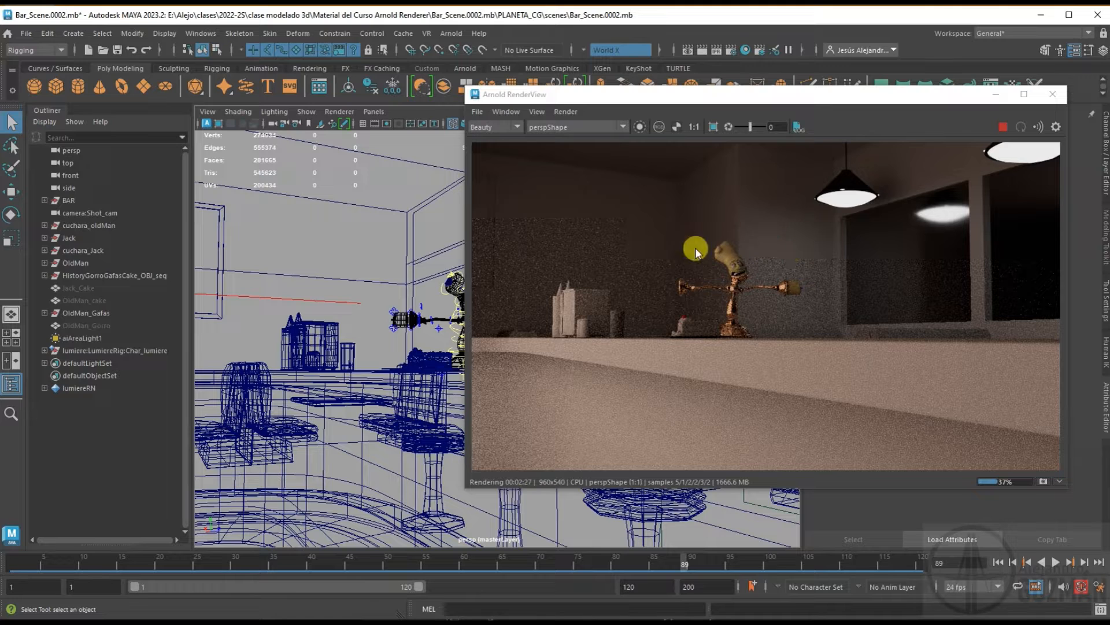
Stop the interactive render, run a single render update and orbit the viewport to compare it with the render
left_click(1001, 127)
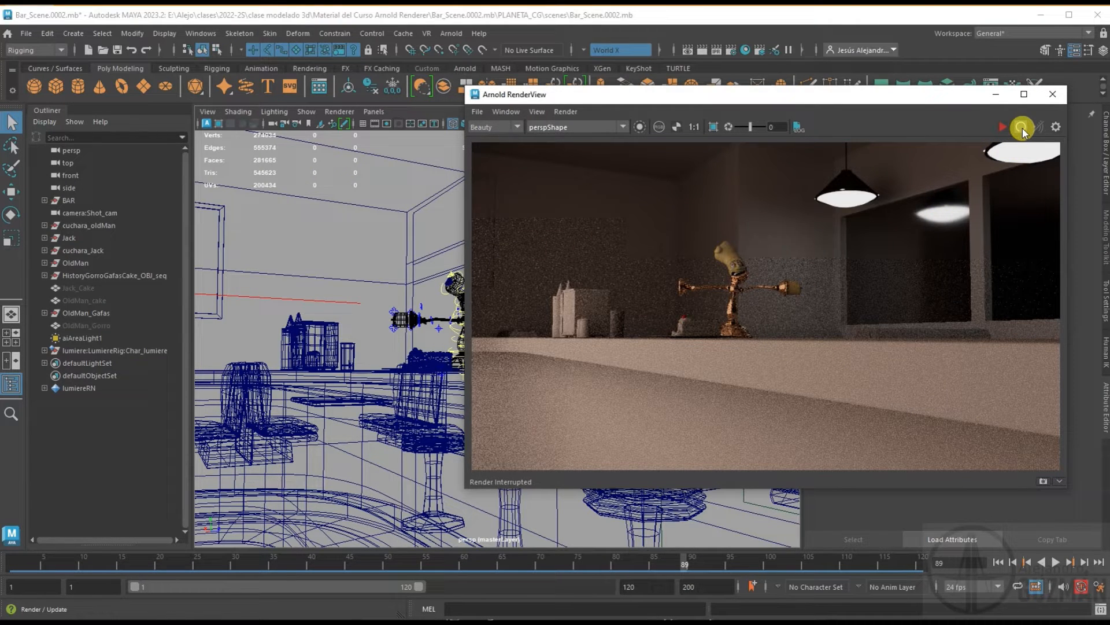
left_click(1022, 127)
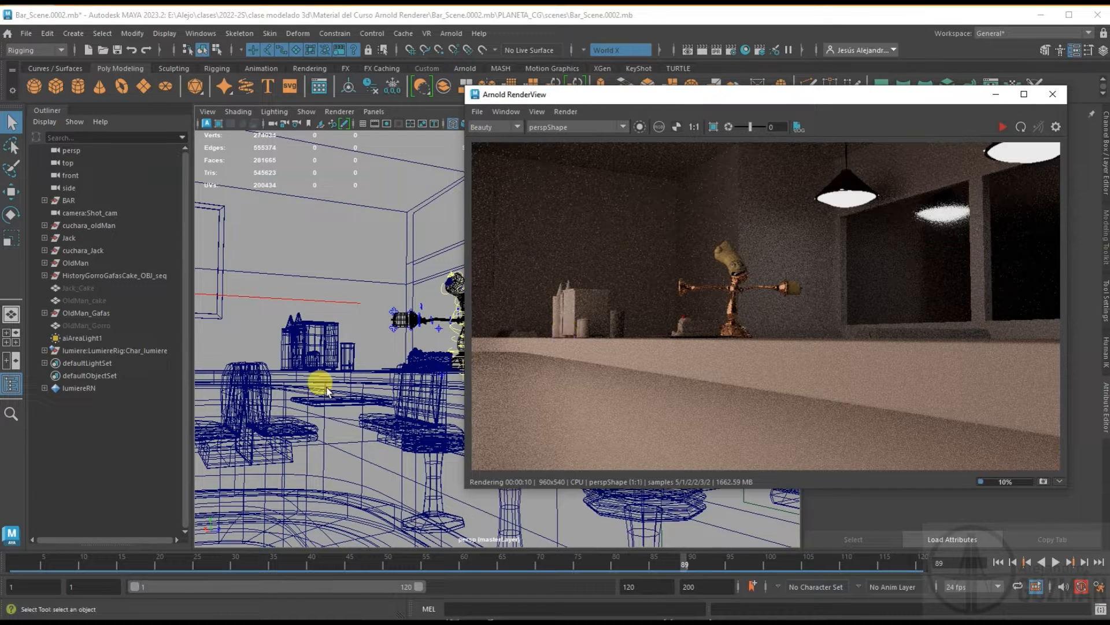
mouse_move(335, 389)
left_mouse_down("alt")
mouse_move(318, 384)
mouse_move(345, 402)
left_mouse_up("alt")
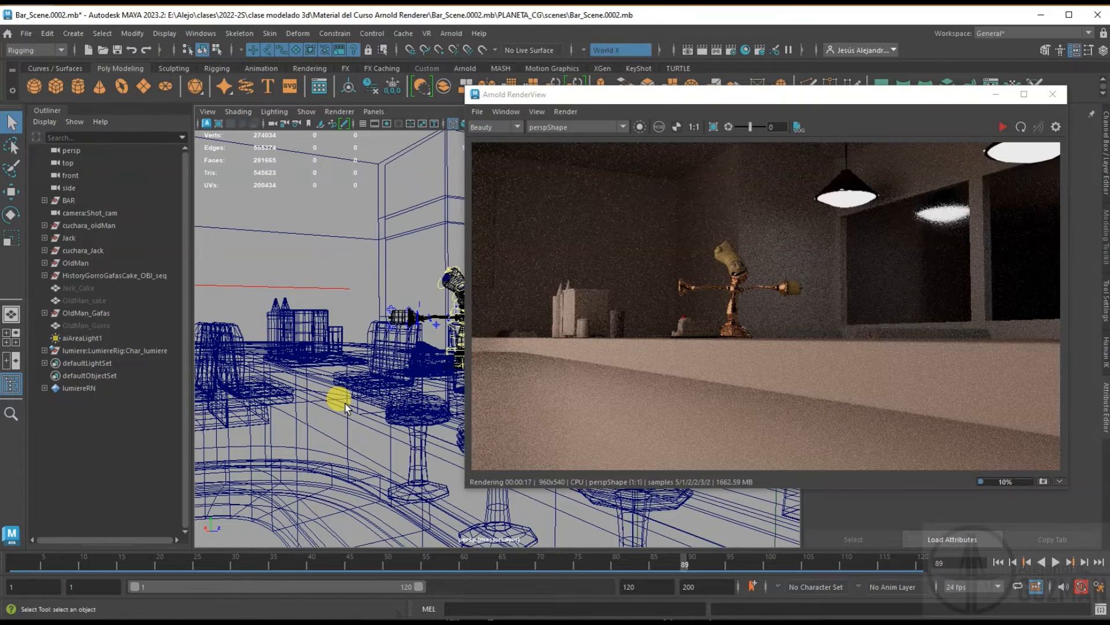
Turn on the resolution gate in the perspective viewport and shift the RenderView window to uncover it
left_click(386, 123)
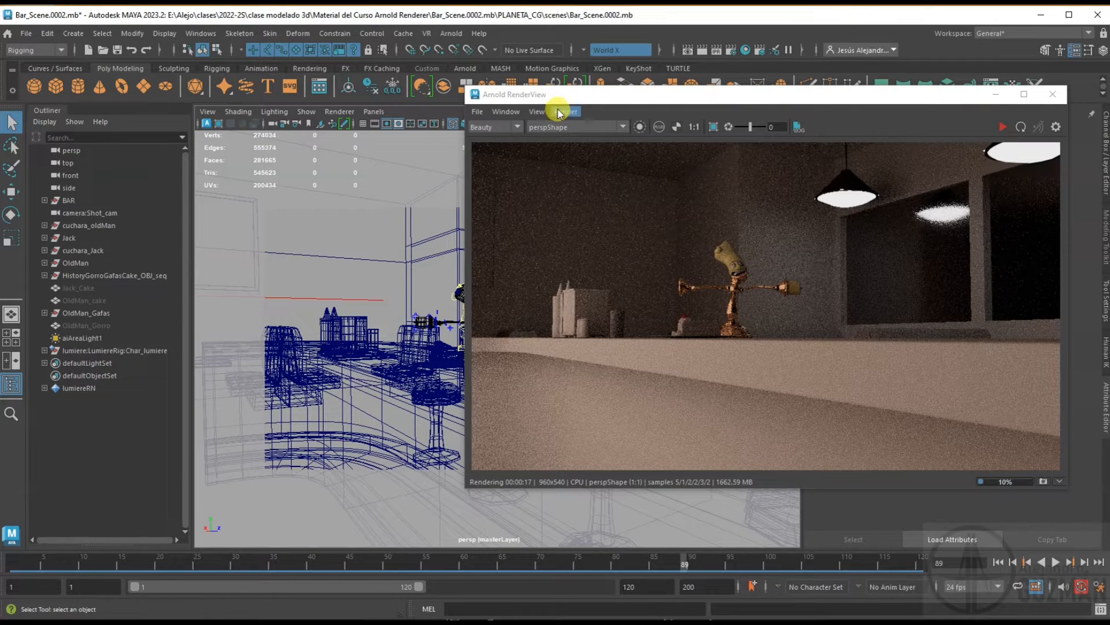
left_click_drag(568, 99, 618, 123)
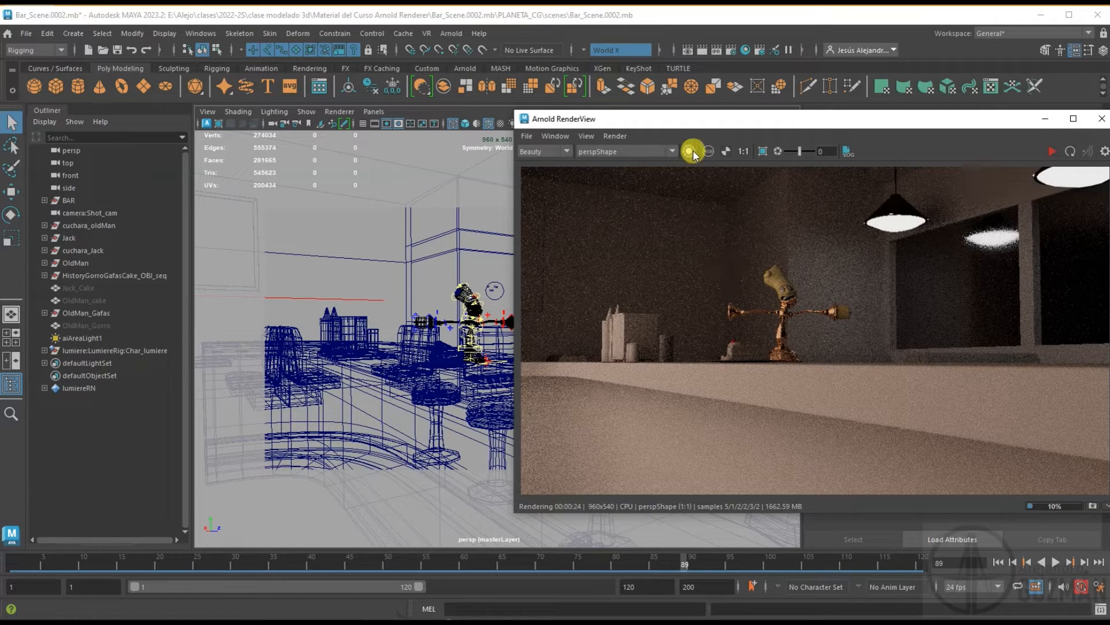
Pick the Lumiere character's body in the rendered image, isolate it and restart the interactive render
left_click(769, 316)
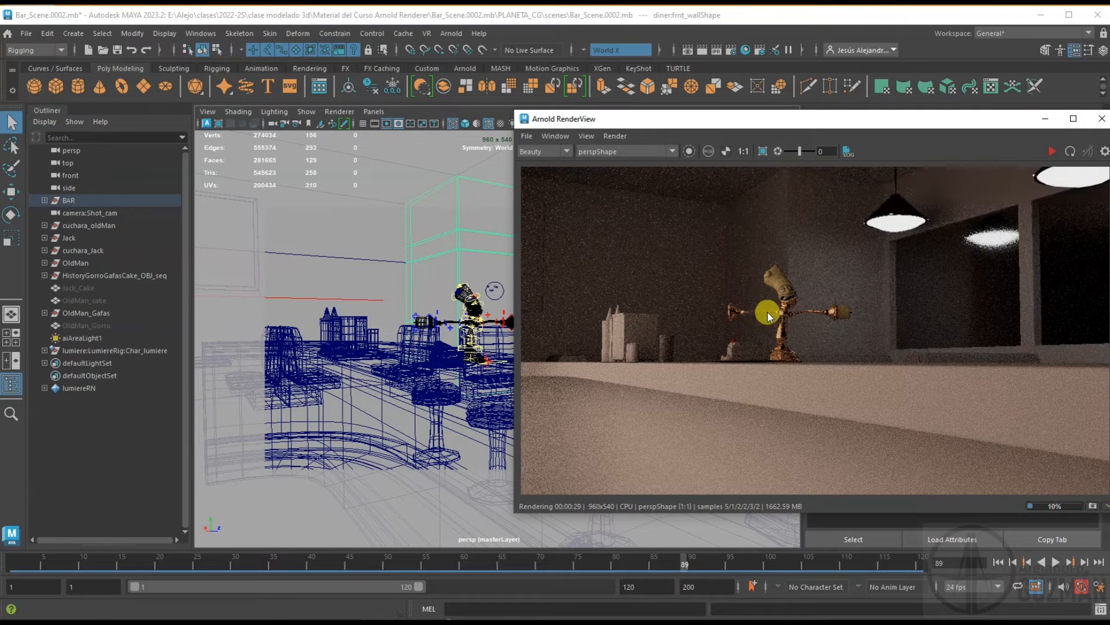
left_click(782, 301)
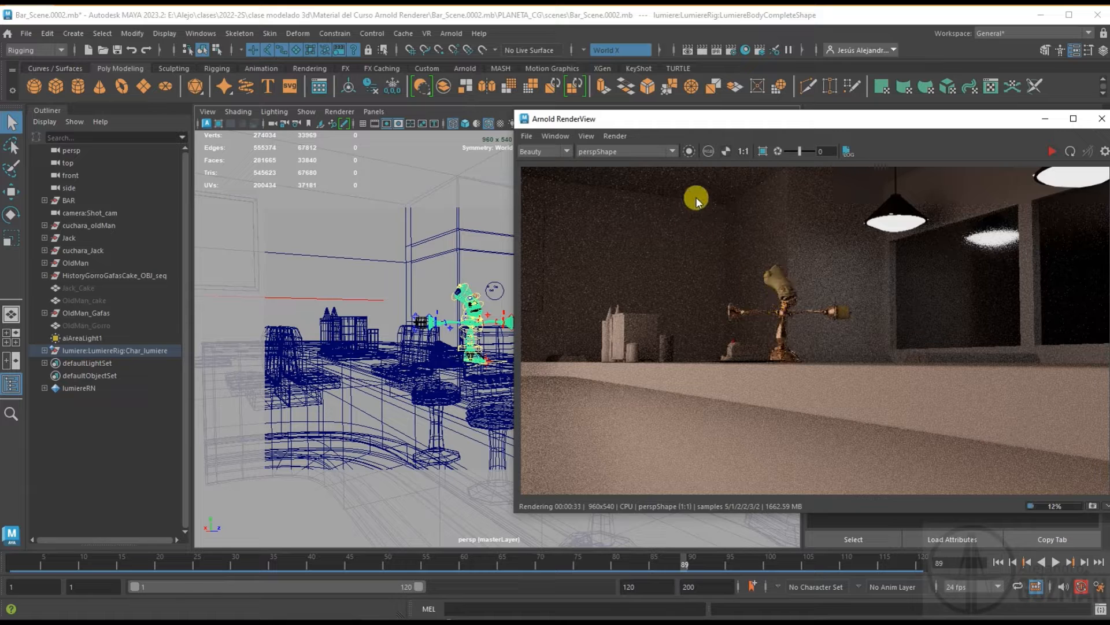
left_click(691, 152)
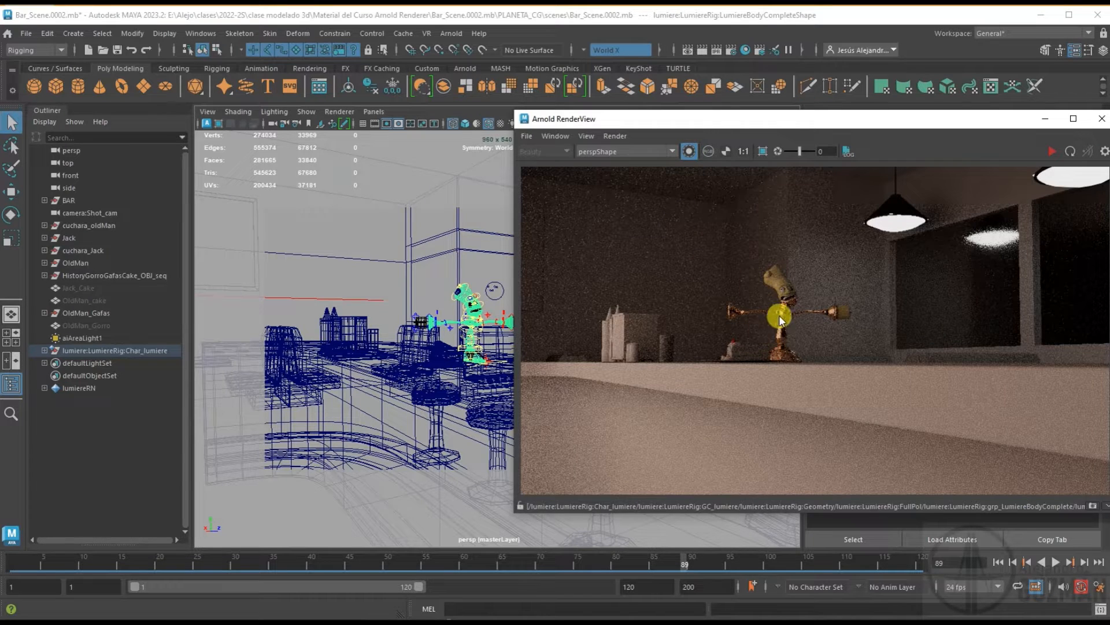
left_click(1052, 150)
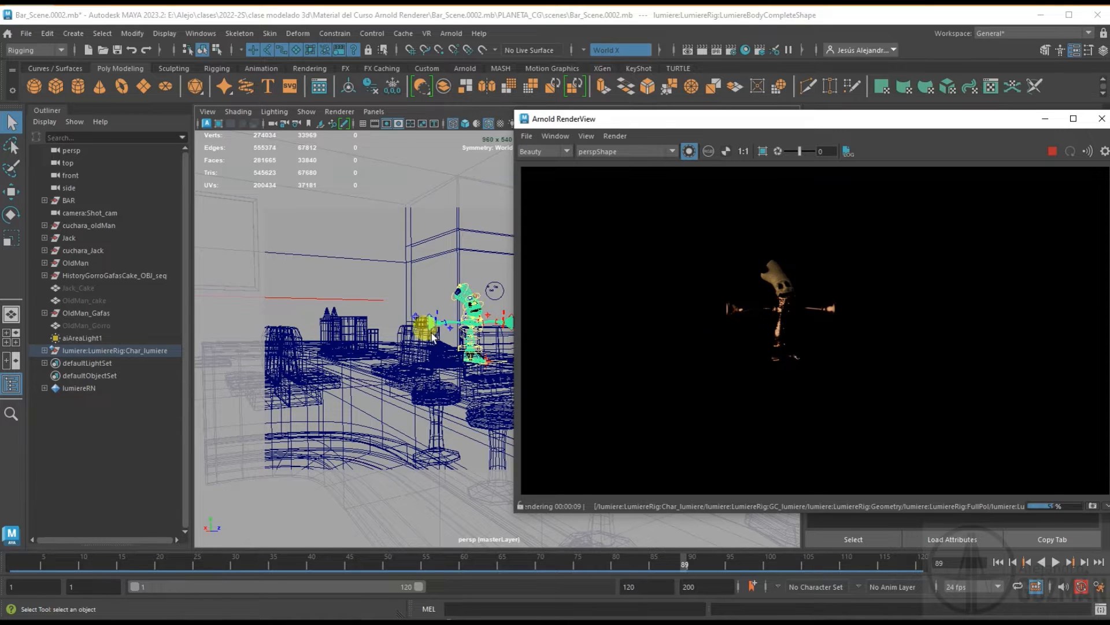
View the isolated character closer up and try Frame Selection and Frame All on the rendered image
left_click_drag(453, 318, 444, 334, "alt")
scroll(443, 331, "up", 4)
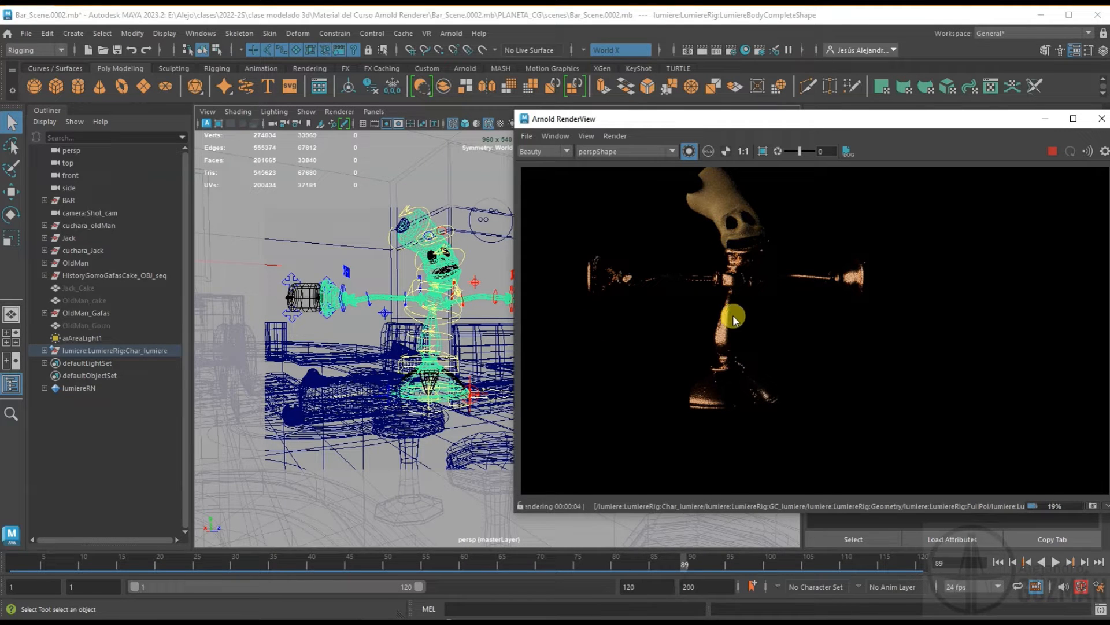
scroll(733, 310, "down", 1)
scroll(733, 310, "up", 1)
left_click(577, 136)
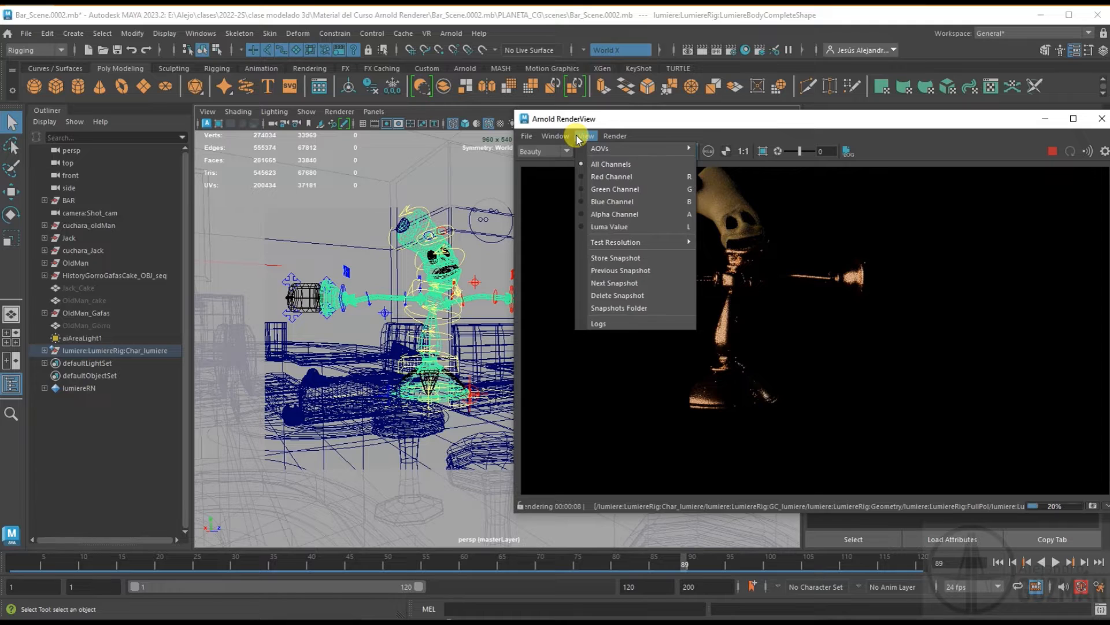
mouse_move(562, 139)
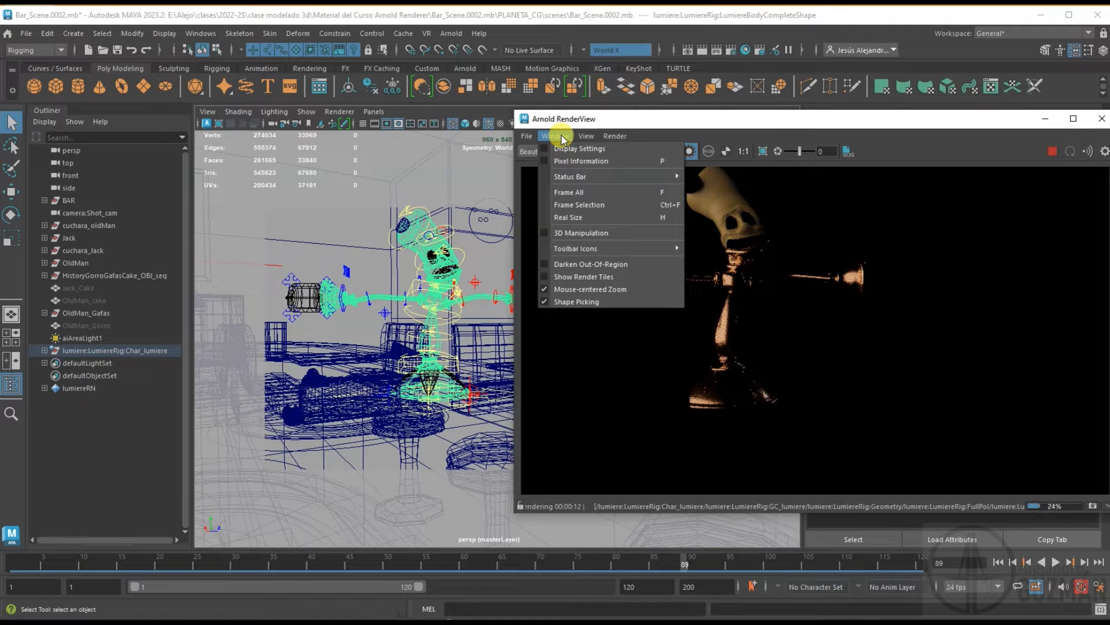
left_click(579, 206)
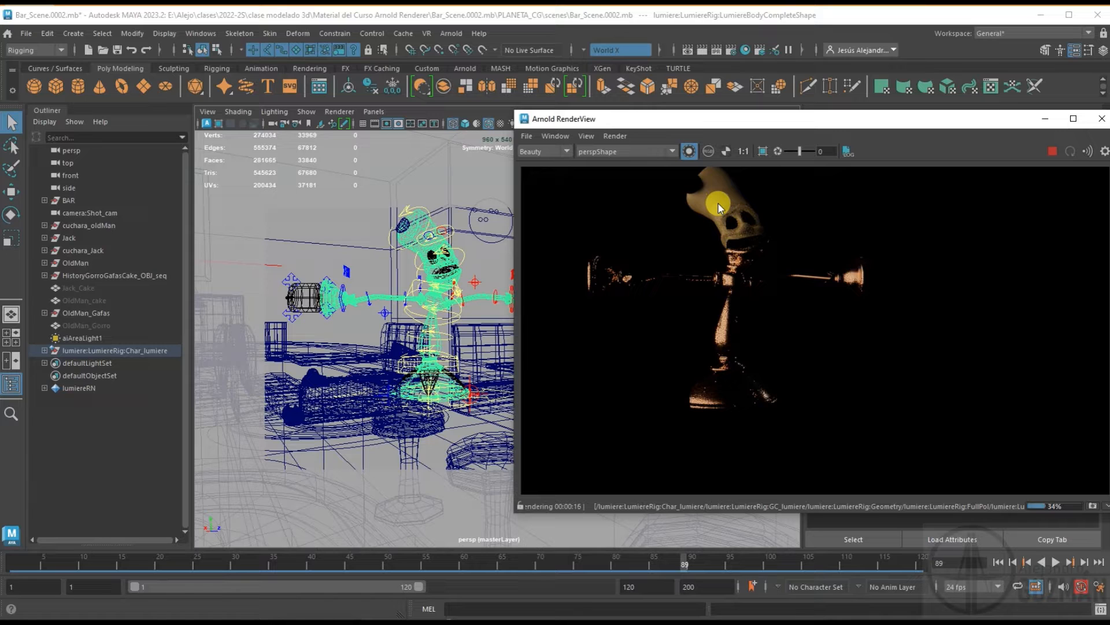
key("ctrl+f")
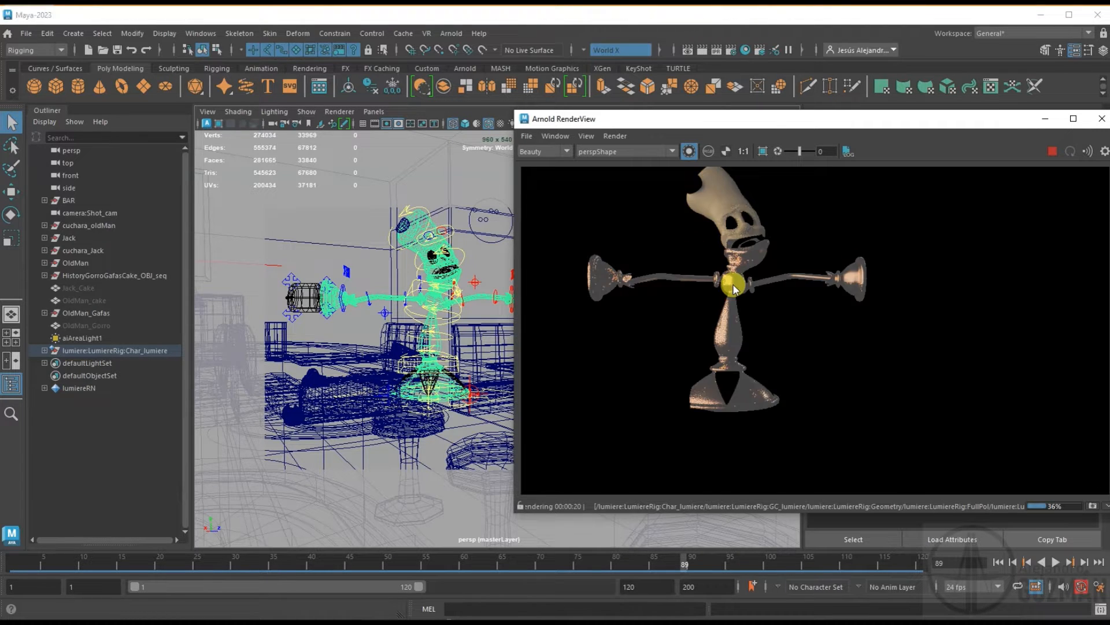
left_click(559, 136)
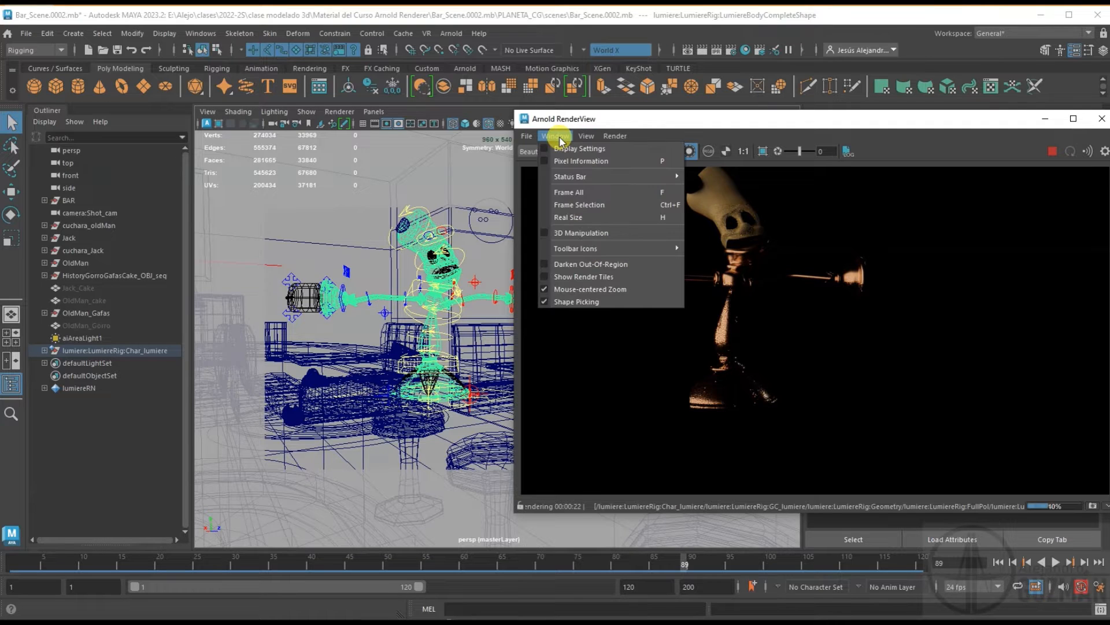
left_click(568, 193)
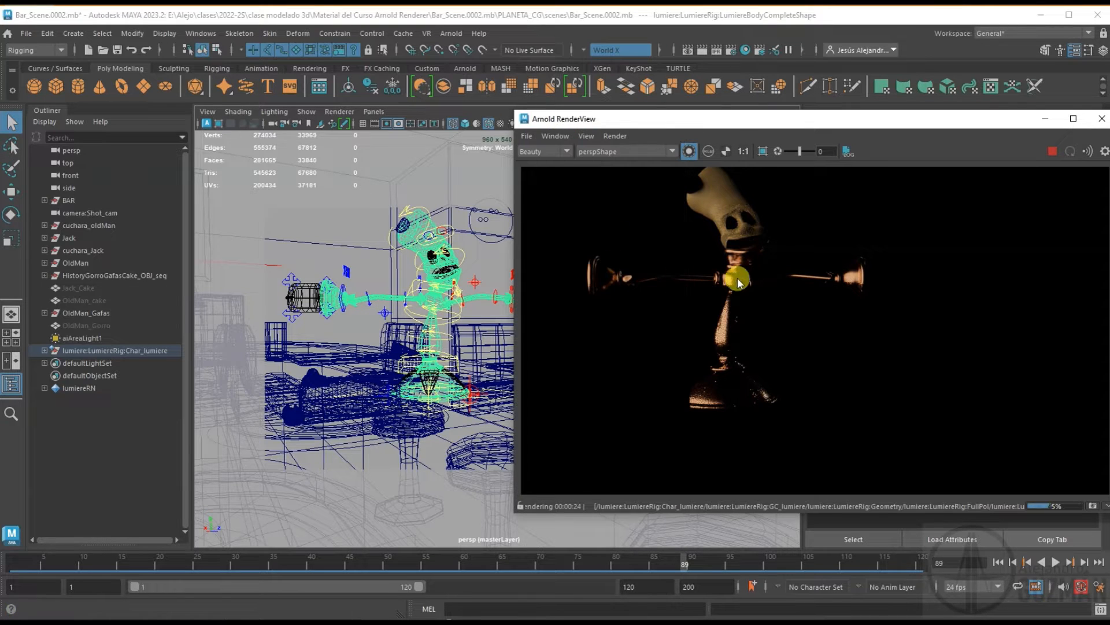
scroll(780, 328, "down", 3)
scroll(779, 327, "up", 3)
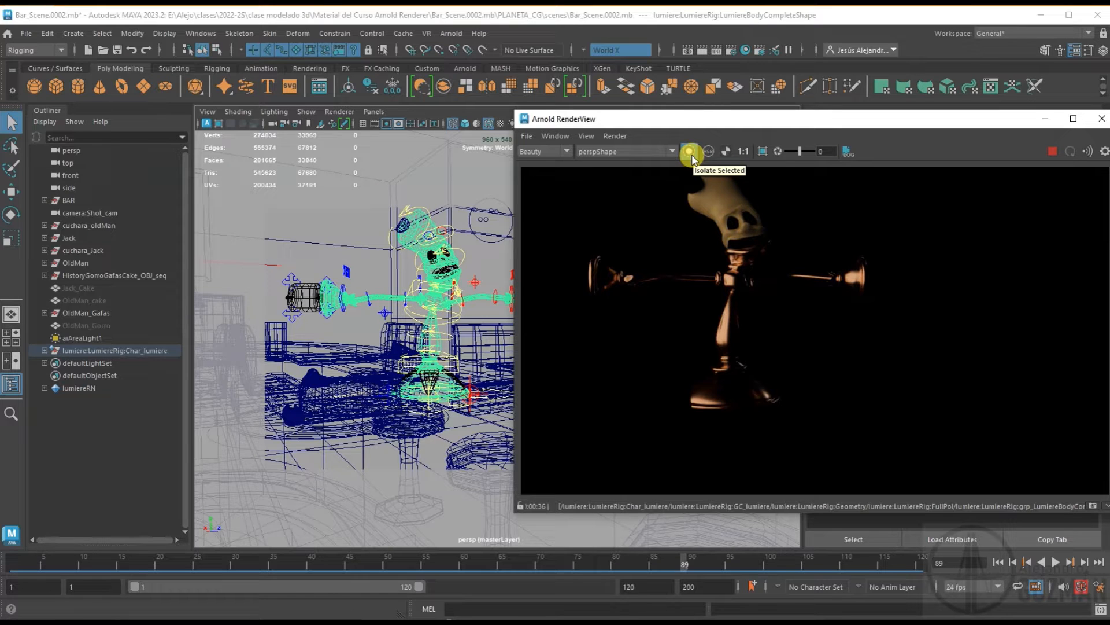
Cycle the render display through the red, green, blue and alpha channels and back to full RGB
left_click(707, 153)
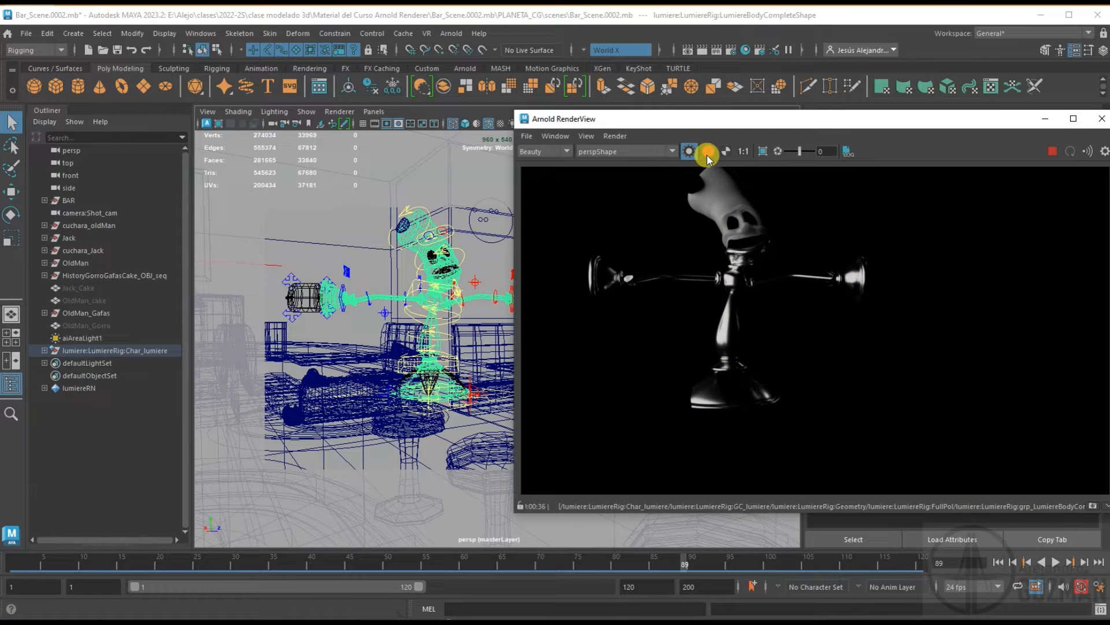
left_click(708, 156)
left_click(708, 156)
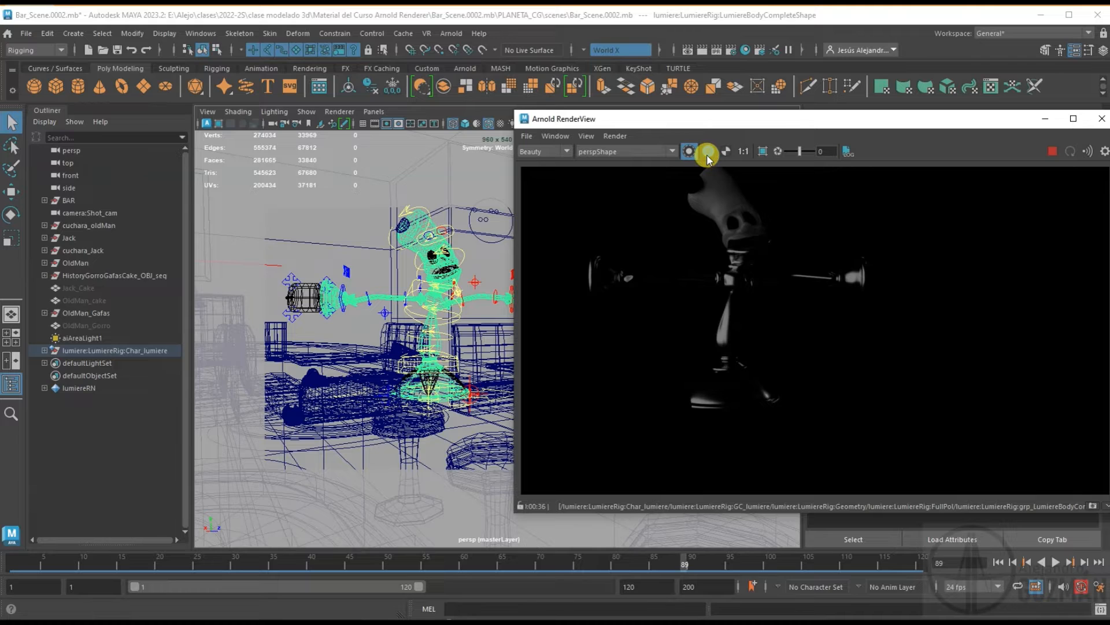
left_click(708, 155)
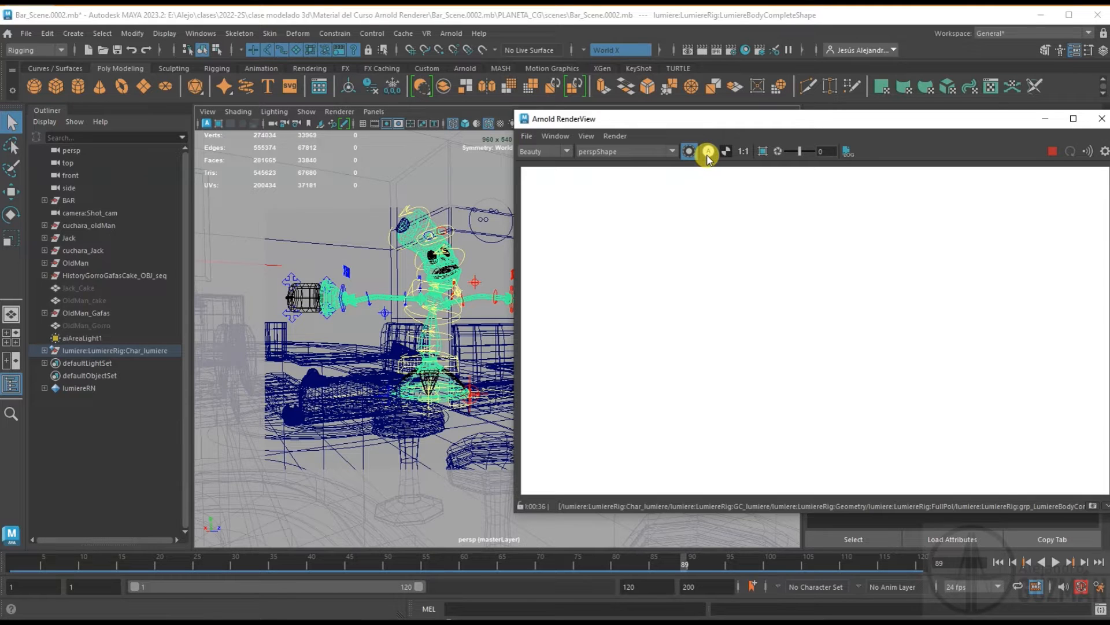
left_click(708, 154)
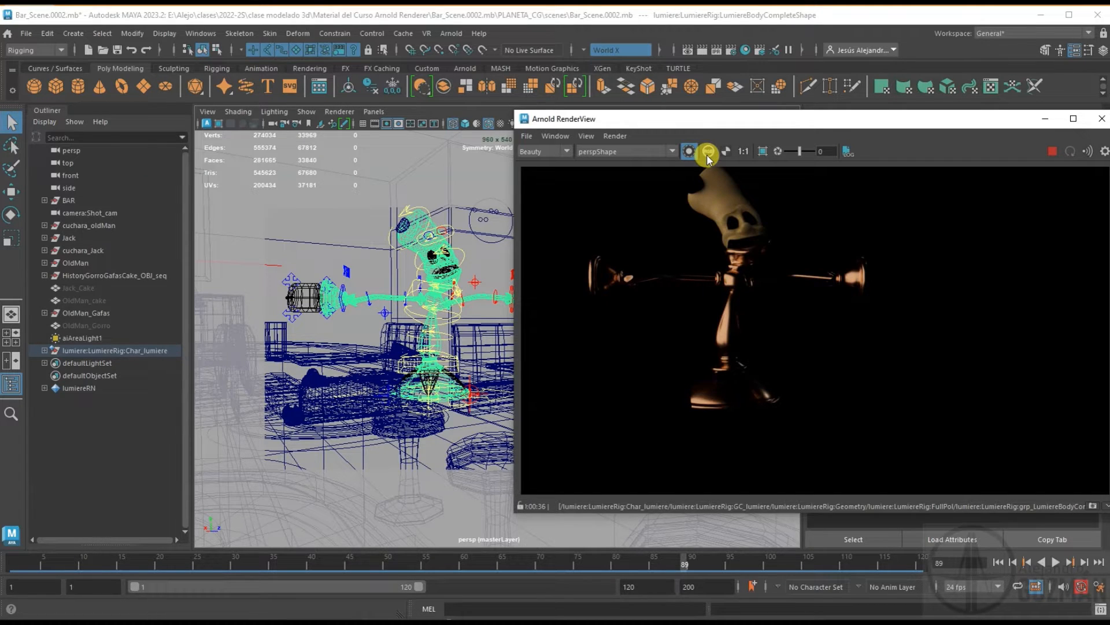
End the isolation of the character to render the full bar scene, and cycle the display channels through alpha back to RGB
left_click(690, 151)
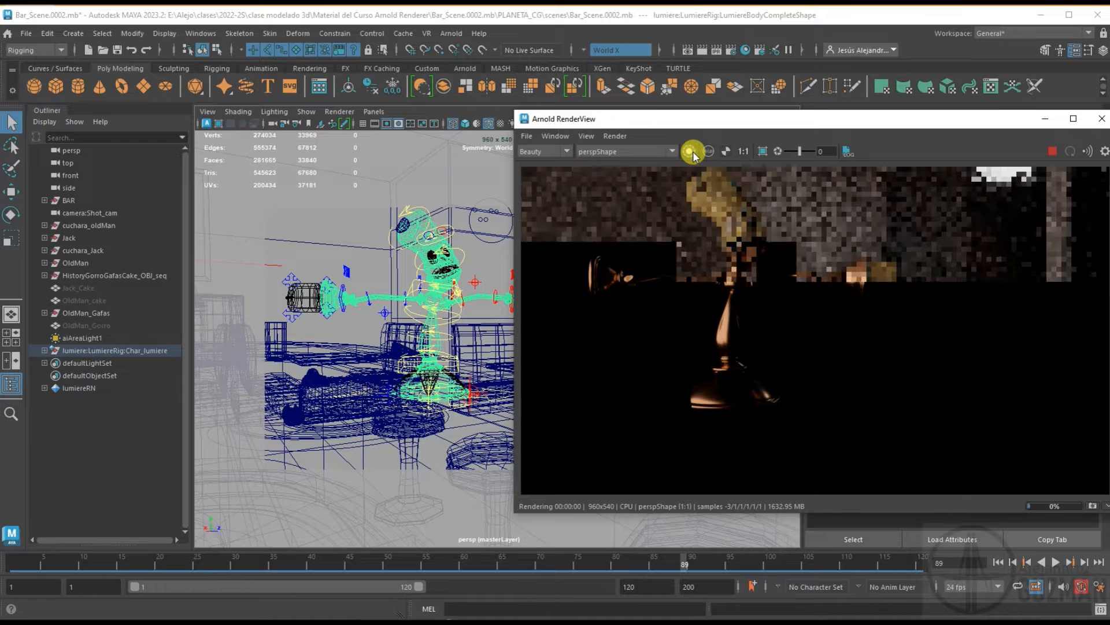
left_click(711, 156)
left_click(710, 157)
left_click(710, 156)
left_click(710, 156)
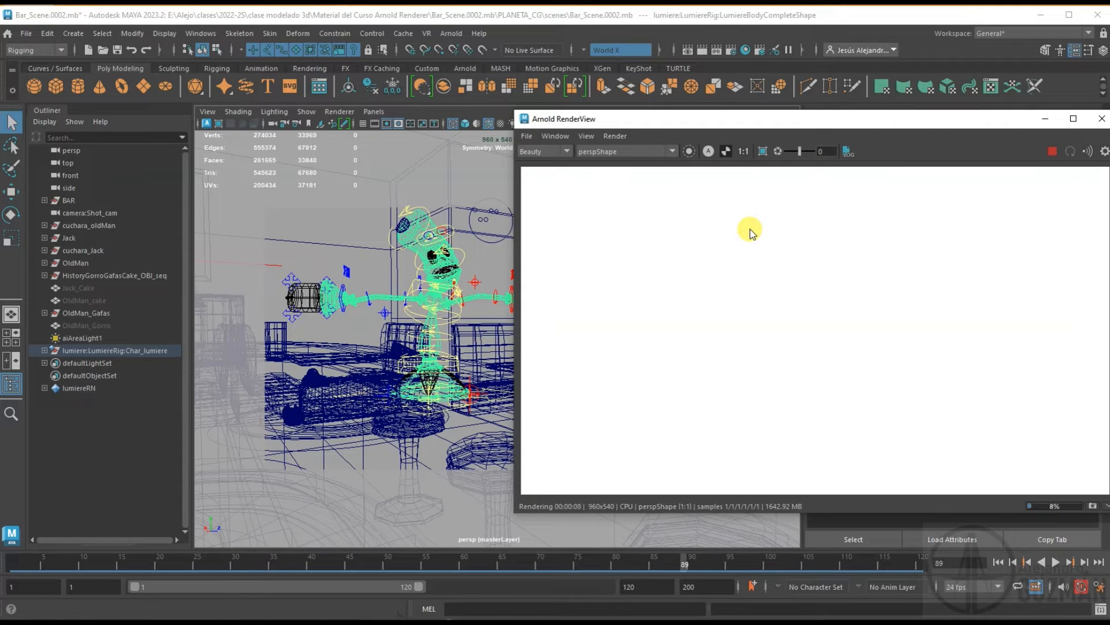
left_click(709, 152)
left_click(710, 151)
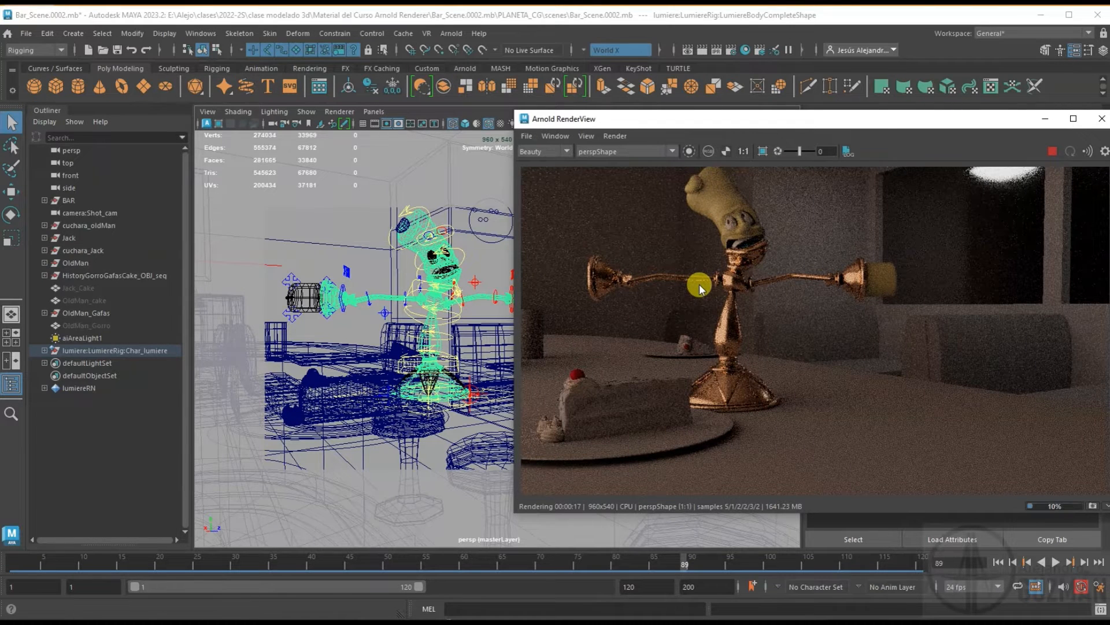
Clear the object selection in the viewport and show the rendered image at its real 1:1 size
left_click(357, 324)
left_click(814, 313)
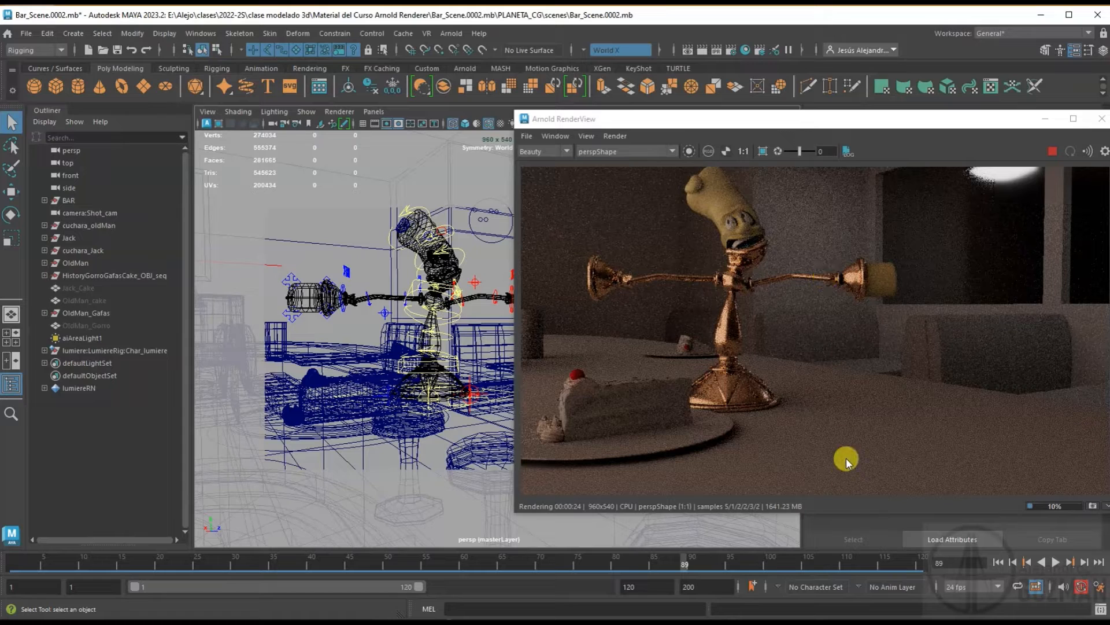
left_click(742, 152)
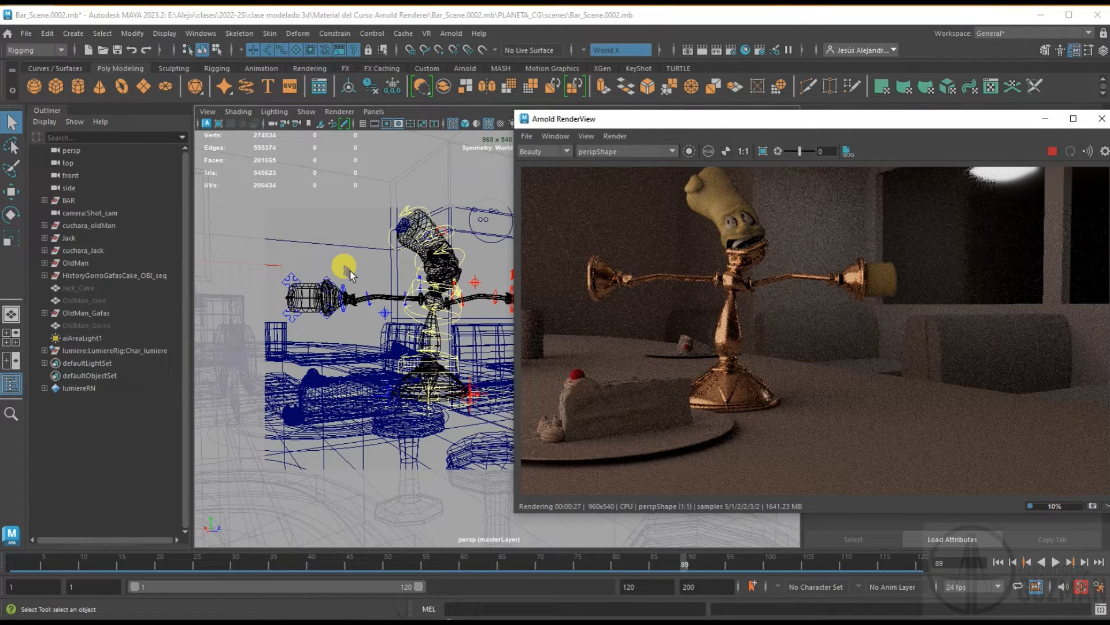
Pick the cake slice in the rendered image, stop the render and try Frame Selection on the slice
left_click(622, 407)
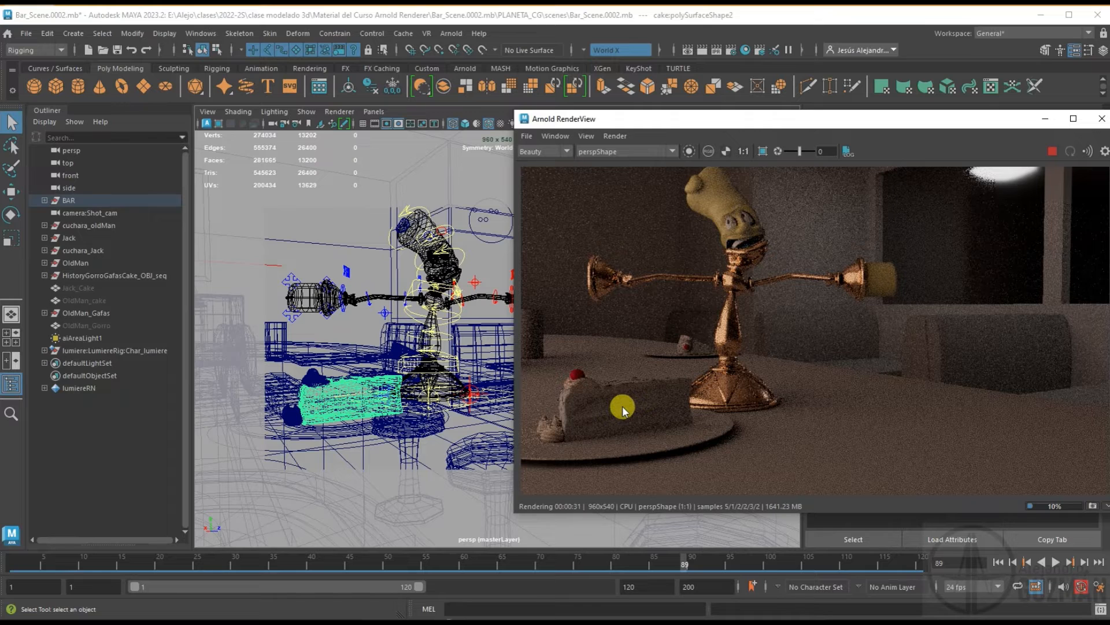
key("ctrl+f")
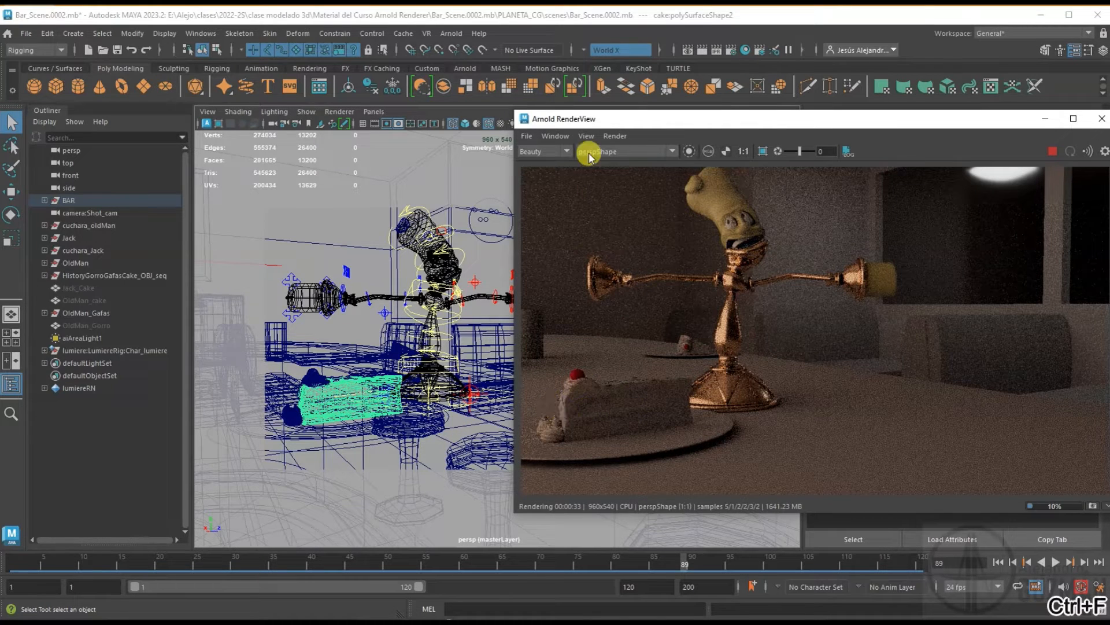
left_click(553, 138)
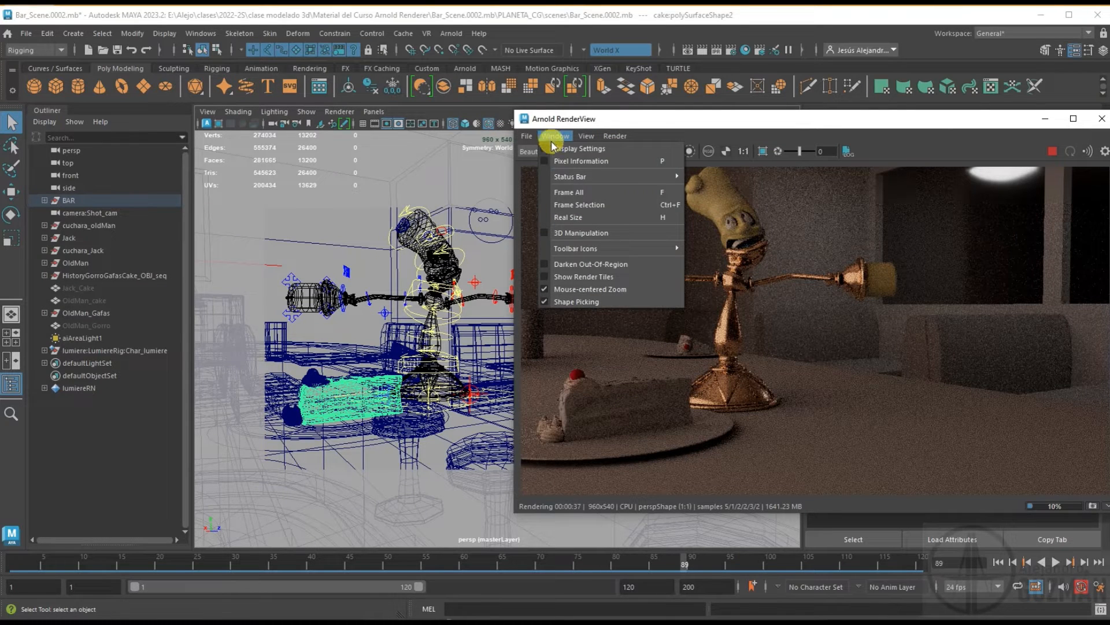
left_click(591, 205)
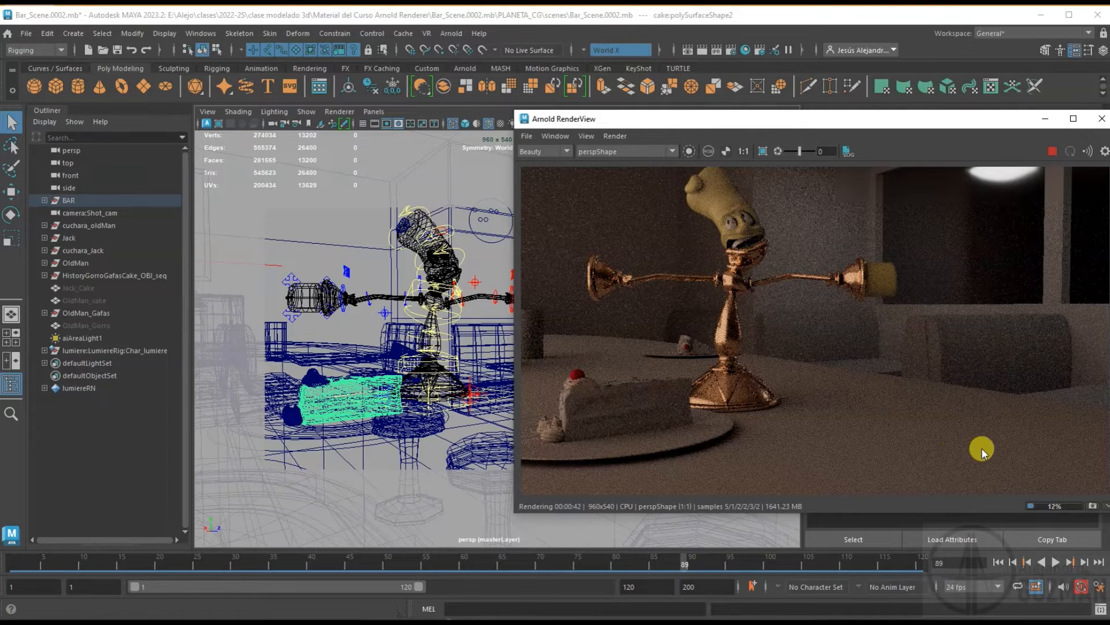
left_click(1057, 152)
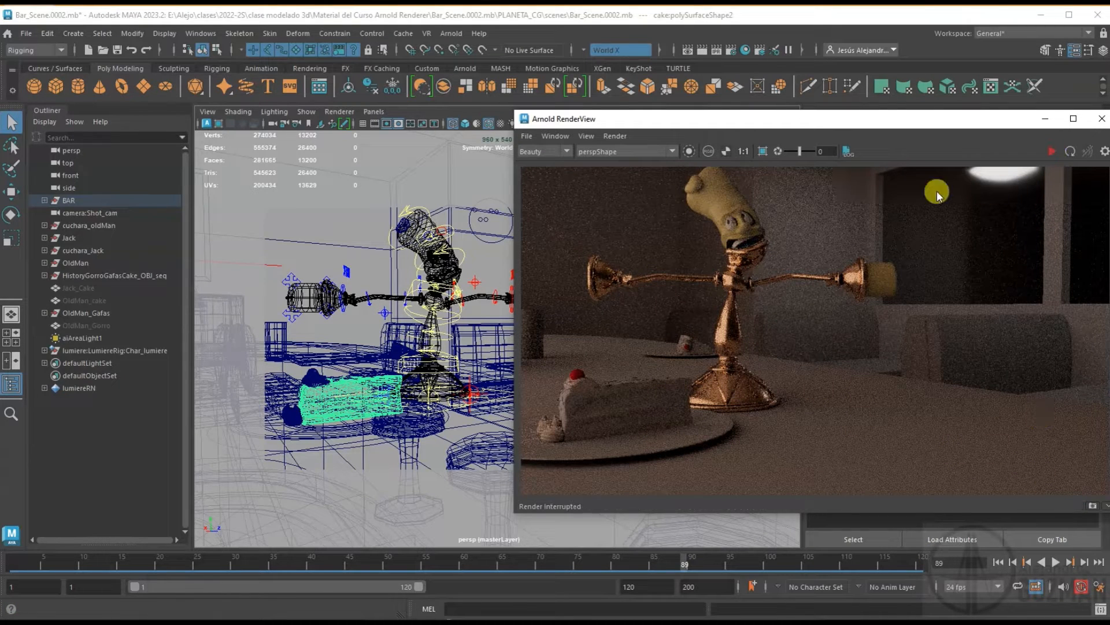
left_click(556, 136)
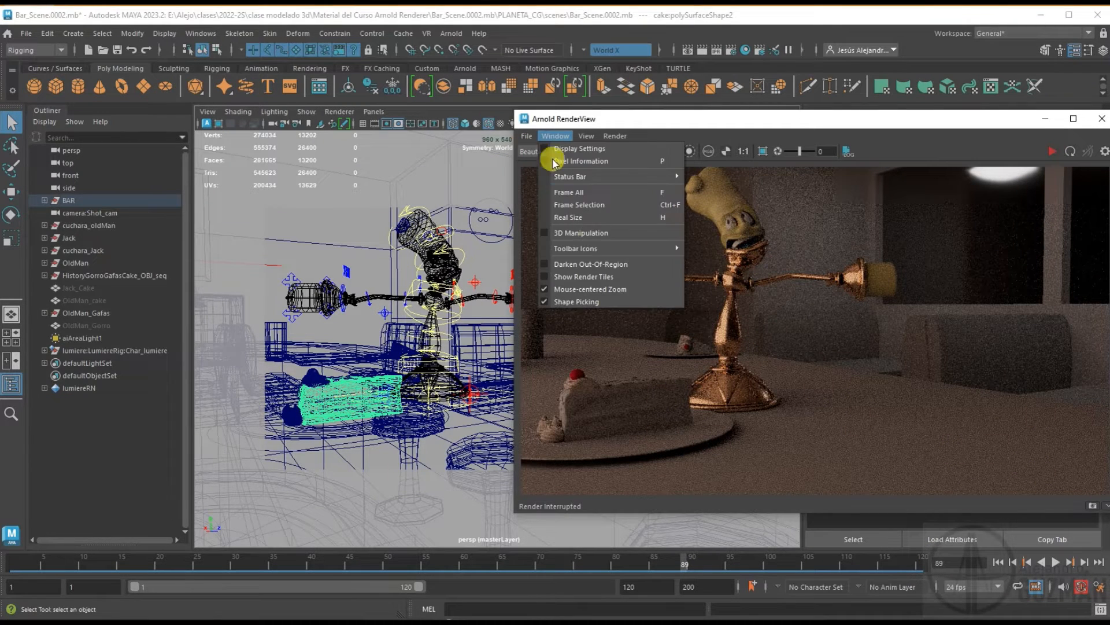
left_click(587, 205)
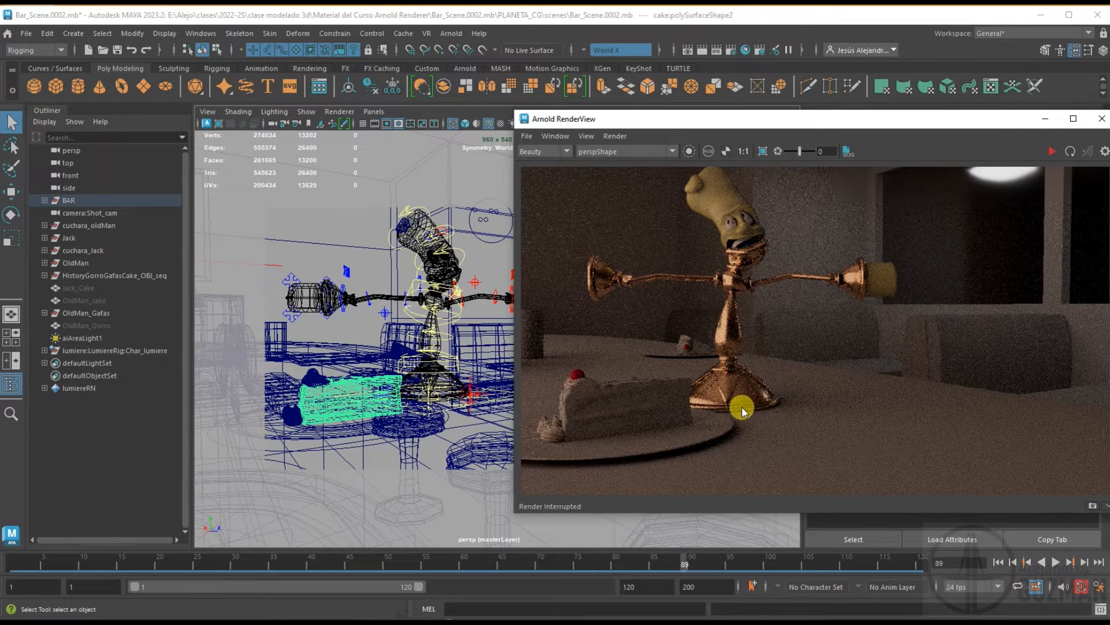
scroll(815, 416, "down", 2)
scroll(814, 416, "up", 2)
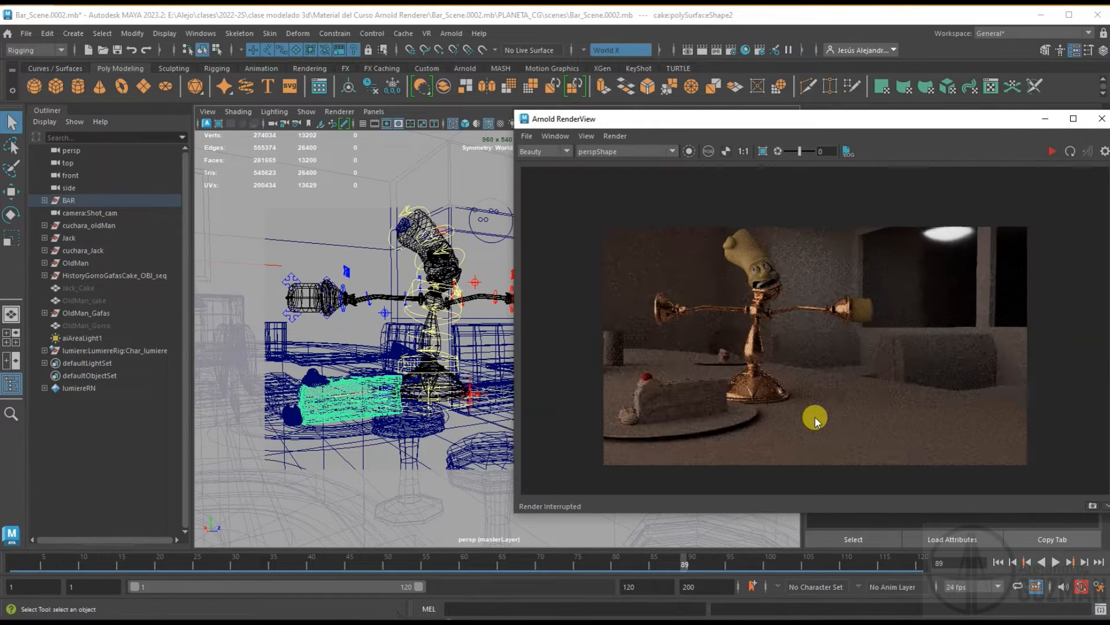
left_click(556, 137)
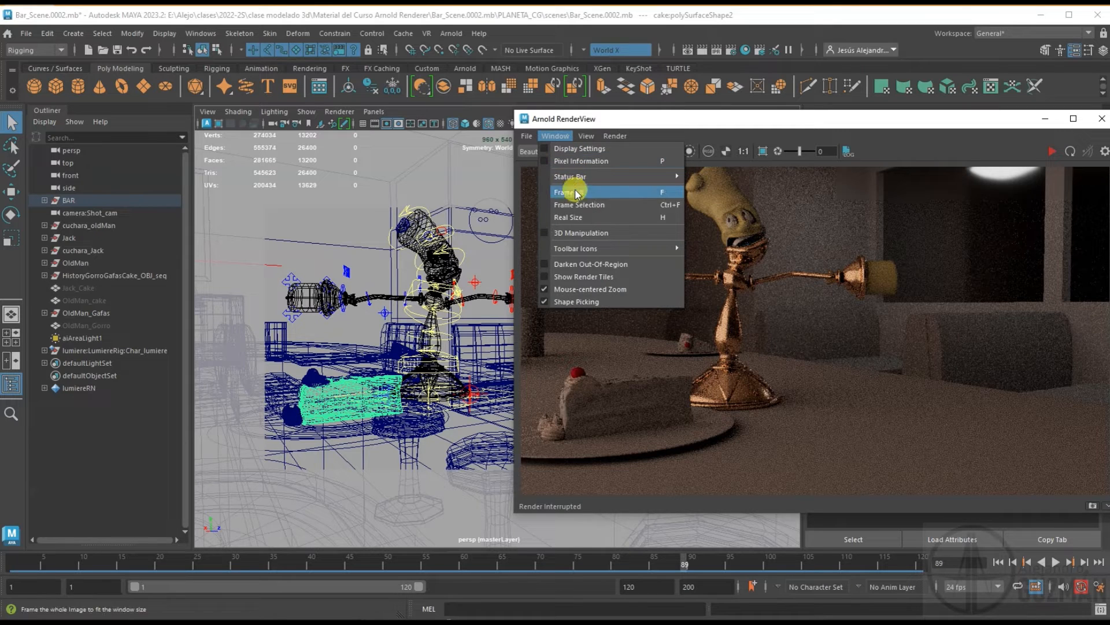
mouse_move(590, 175)
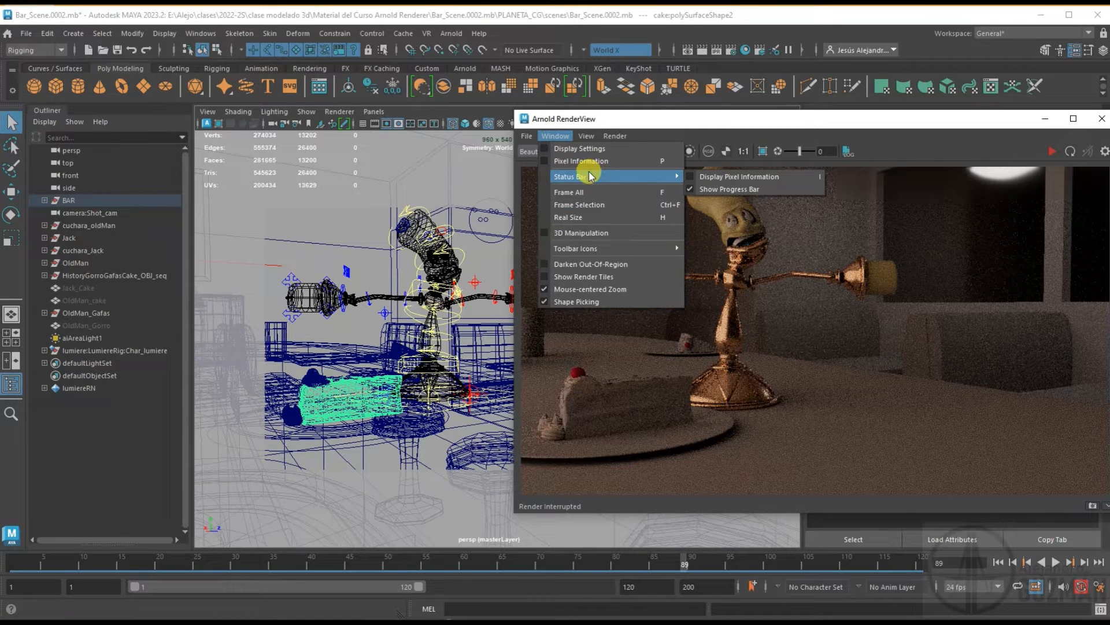
left_click(696, 110)
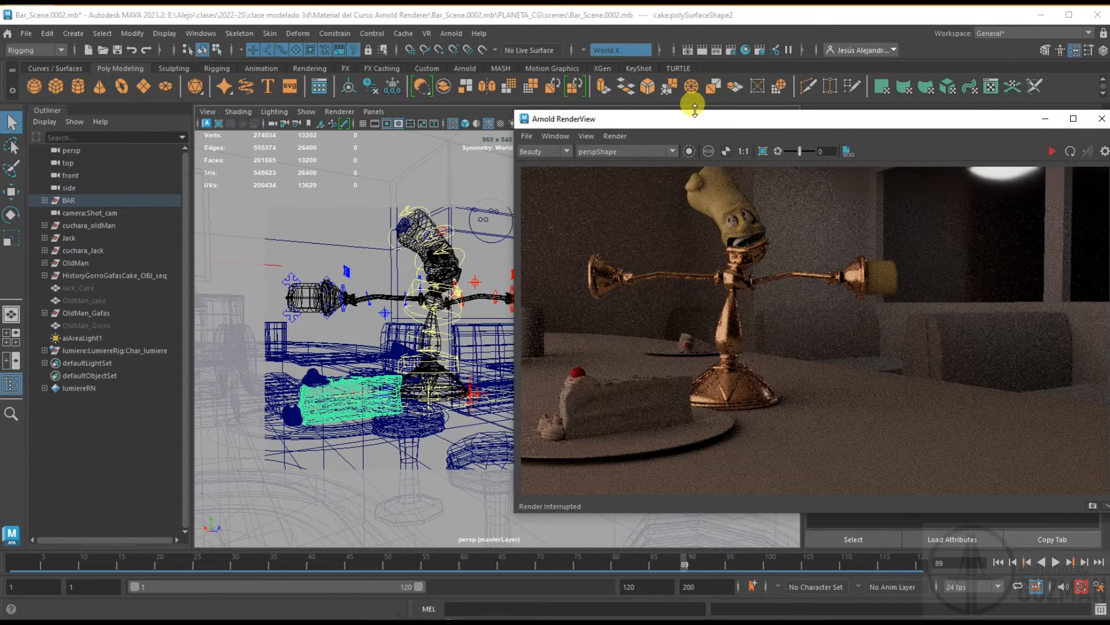
left_click(724, 154)
left_click(724, 154)
Define a crop render region around the Lumiere character's body and left arm, and restart the interactive render
left_click(763, 152)
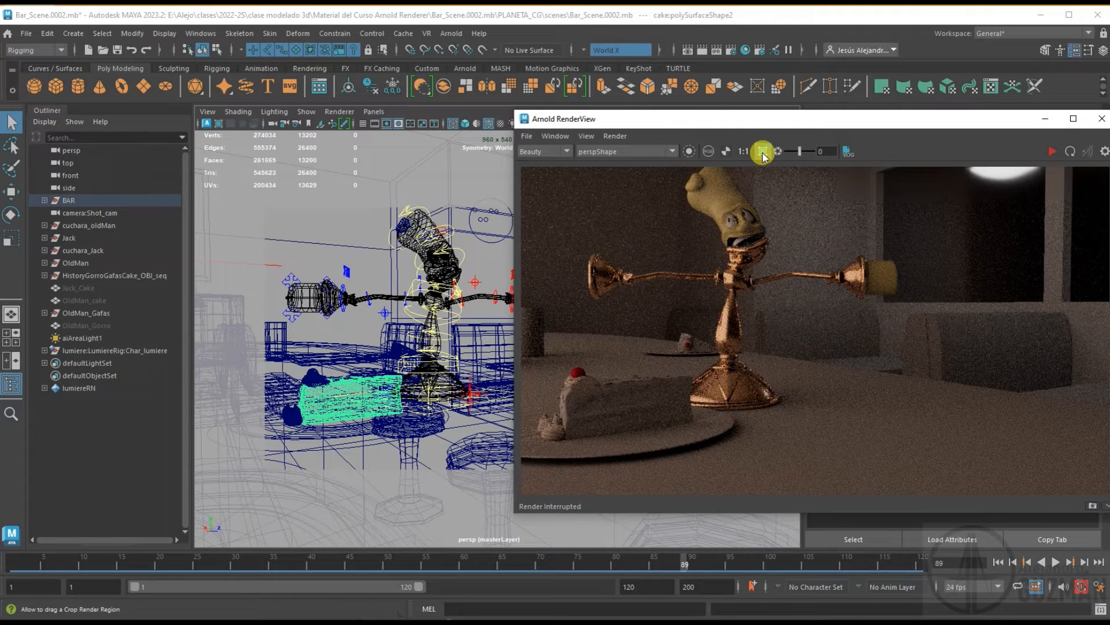
left_click_drag(572, 211, 806, 403)
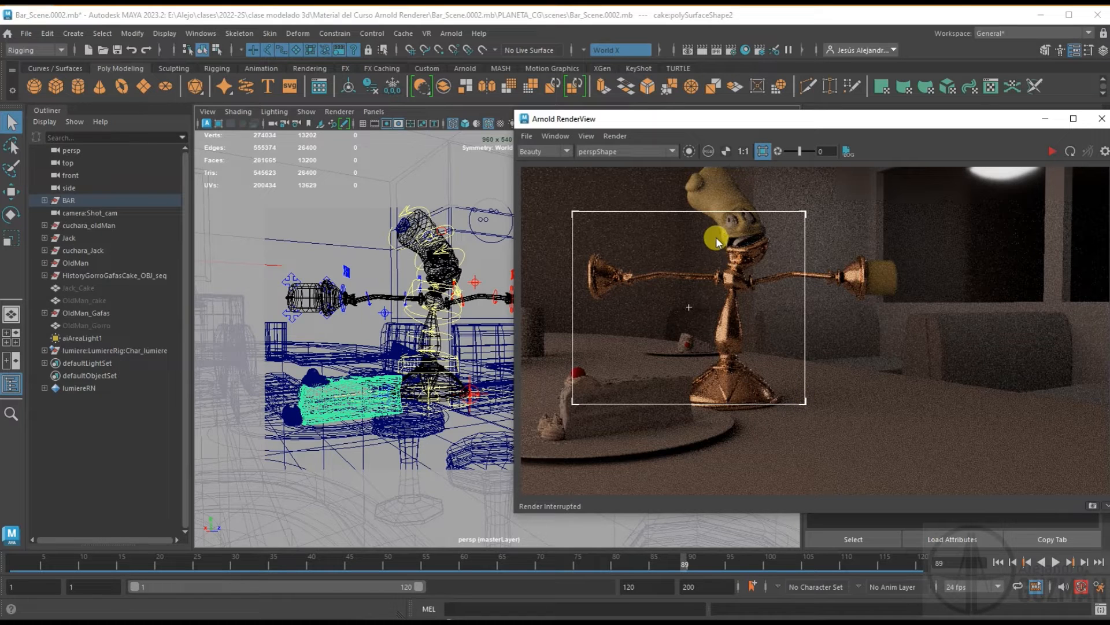
left_click(1050, 150)
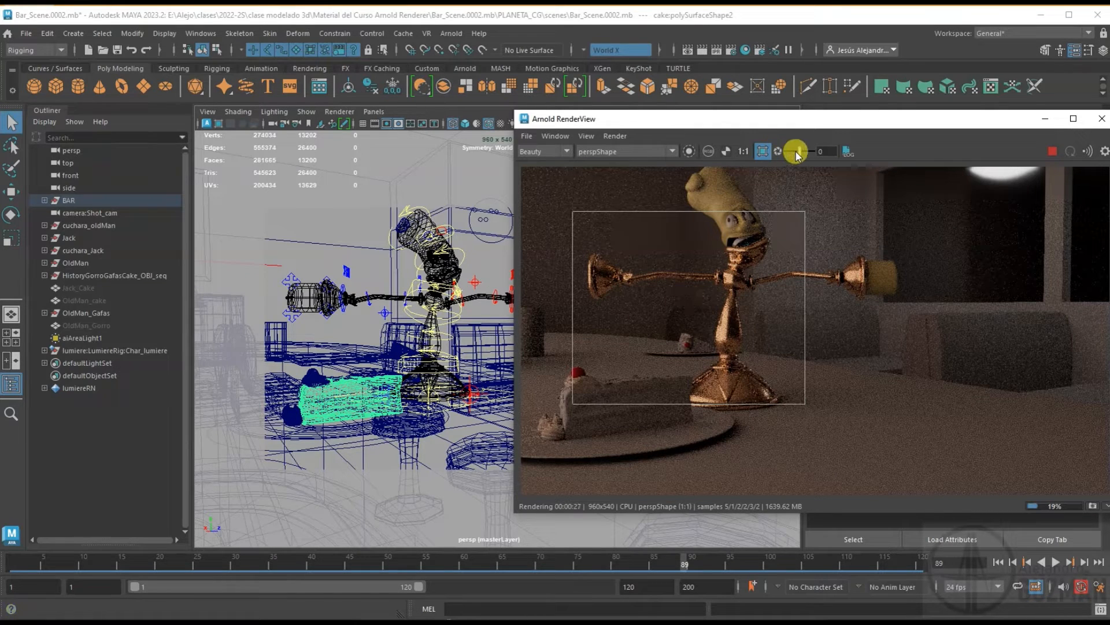
Raise the display exposure to brighten the rendered image and reset it to 0
left_click_drag(796, 150, 825, 145)
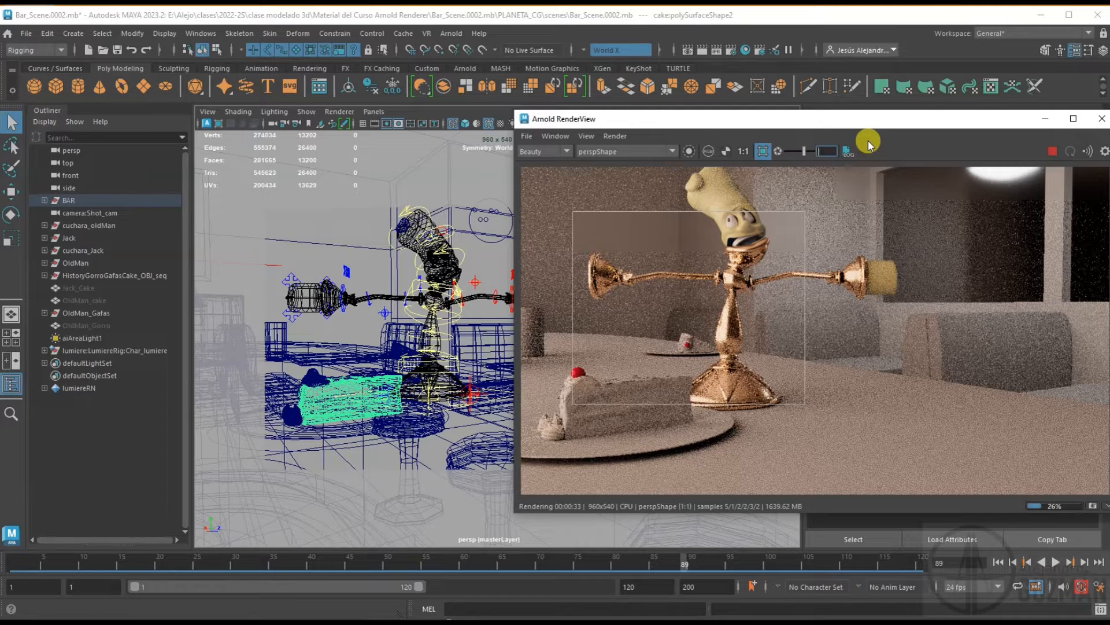
type("0")
key("Return")
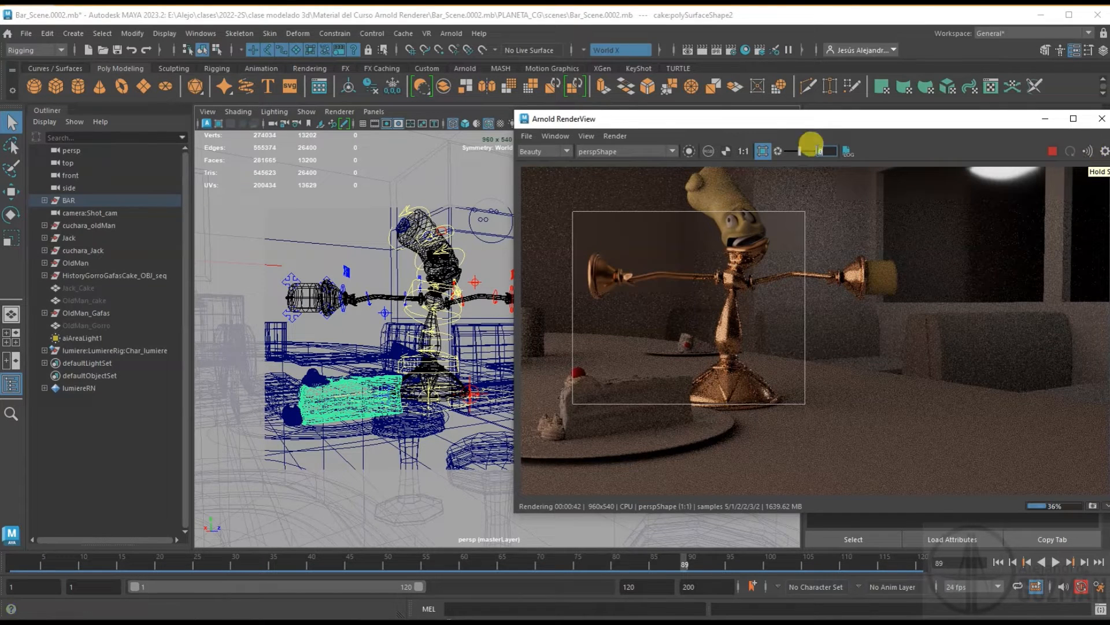
Open the RenderView's display settings and shift the window so that they are fully visible
left_click(1105, 151)
left_click_drag(966, 116, 812, 116)
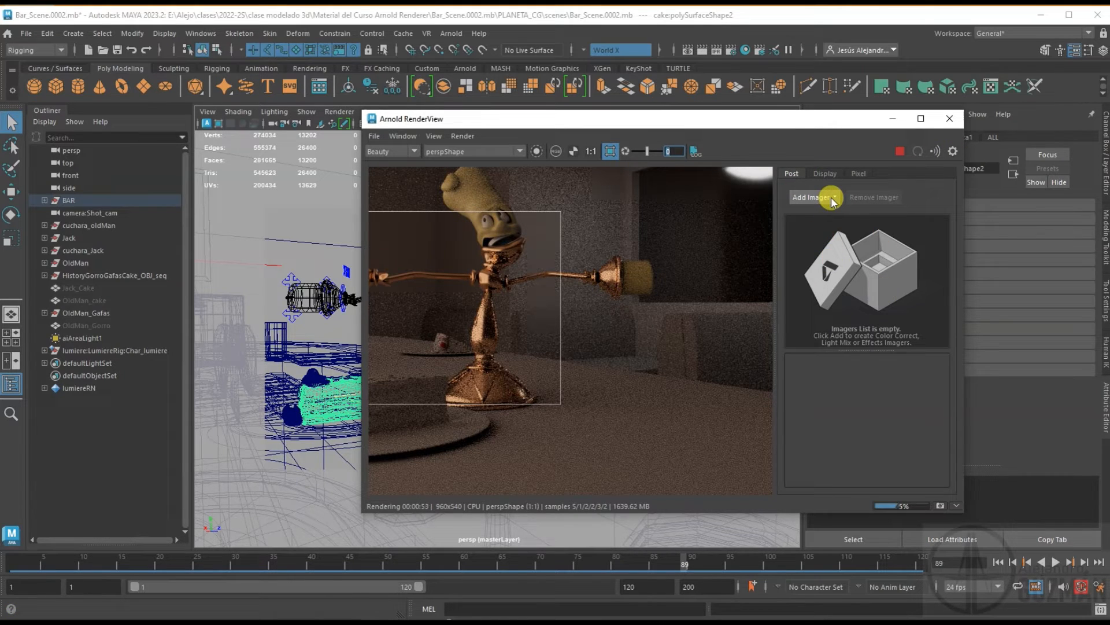
left_click(826, 173)
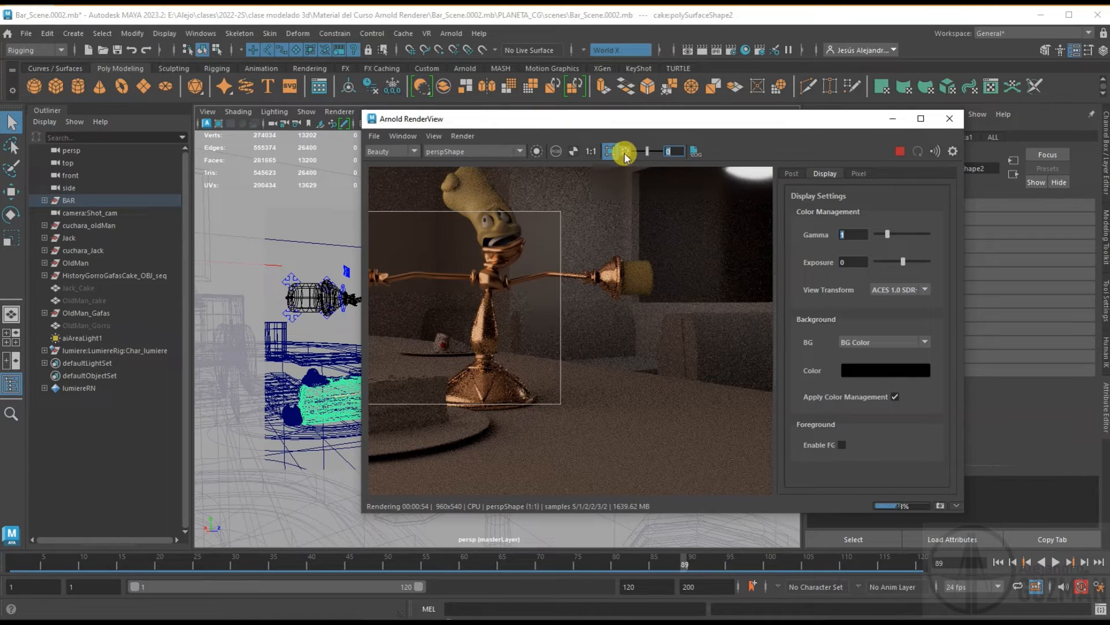
Try a slightly raised display gamma and a gamma of 4, and return it to 1
left_click_drag(885, 237, 891, 234)
double_click(860, 233)
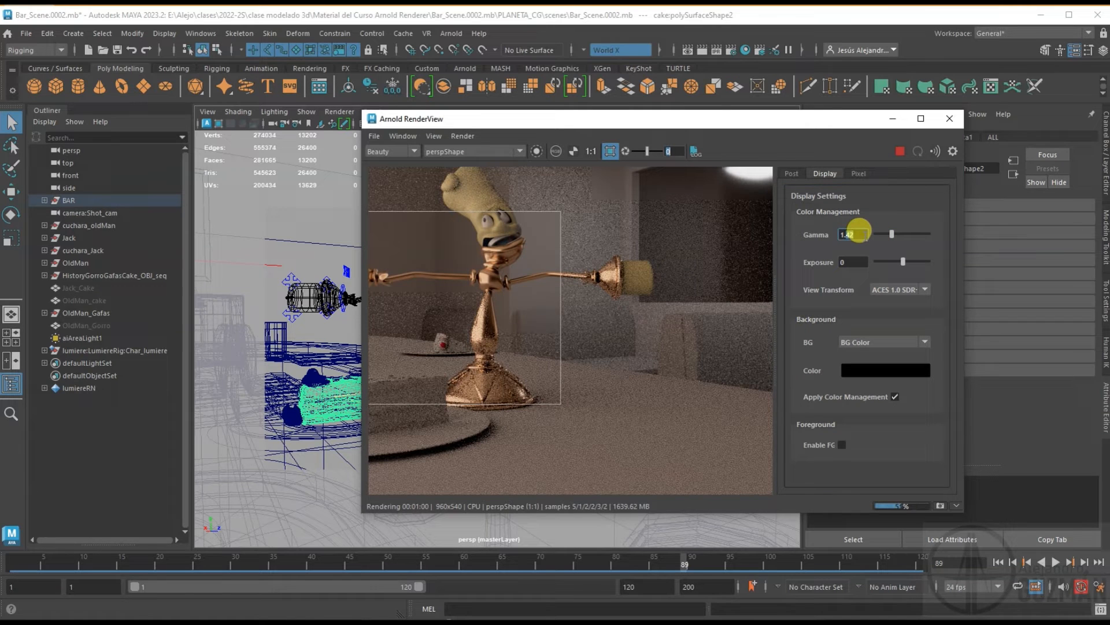
type("4")
key("Return")
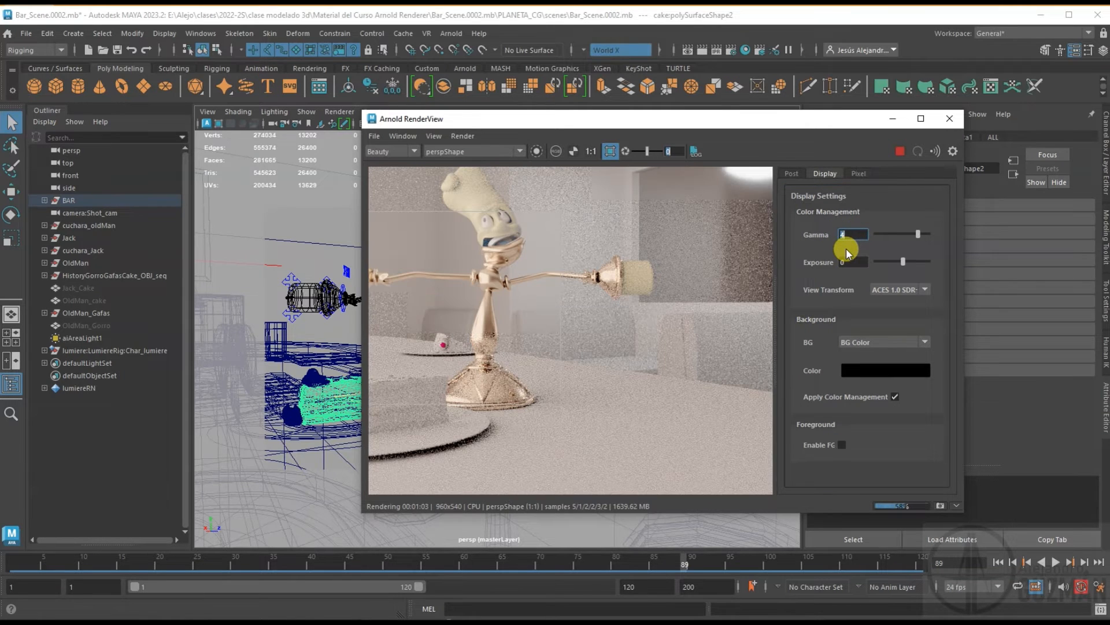
type("1")
key("Return")
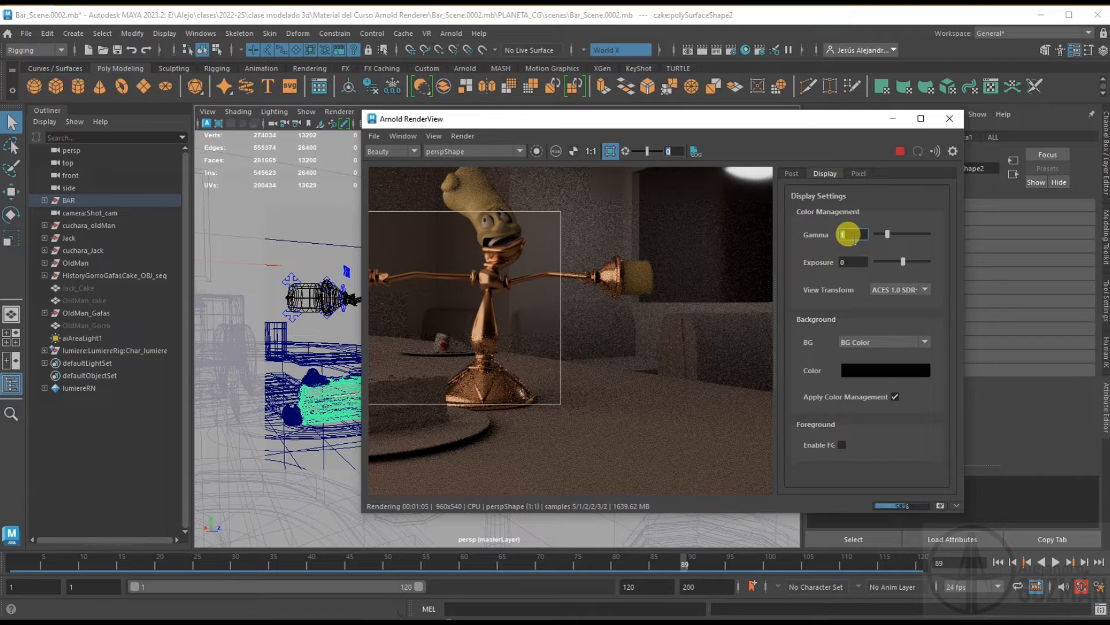
Compare the Un-tone-mapped, Unity neutral and Raw (sRGB) view transforms on the render and return to ACES 1.0 SDR
left_click(895, 290)
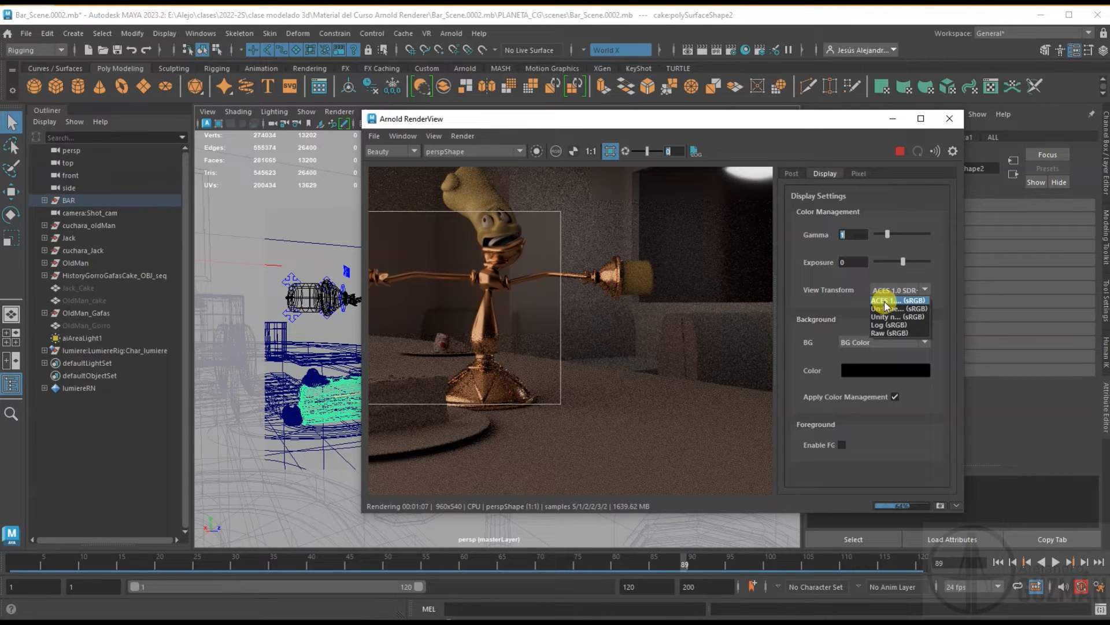
left_click(886, 309)
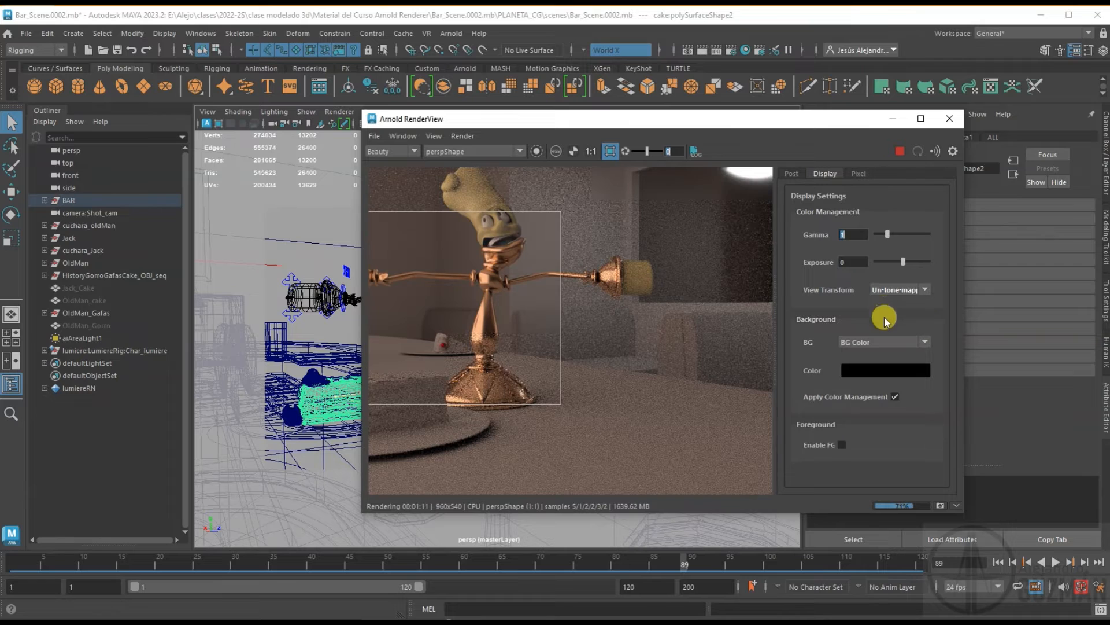
left_click(889, 294)
left_click(889, 317)
left_click(898, 289)
left_click(888, 332)
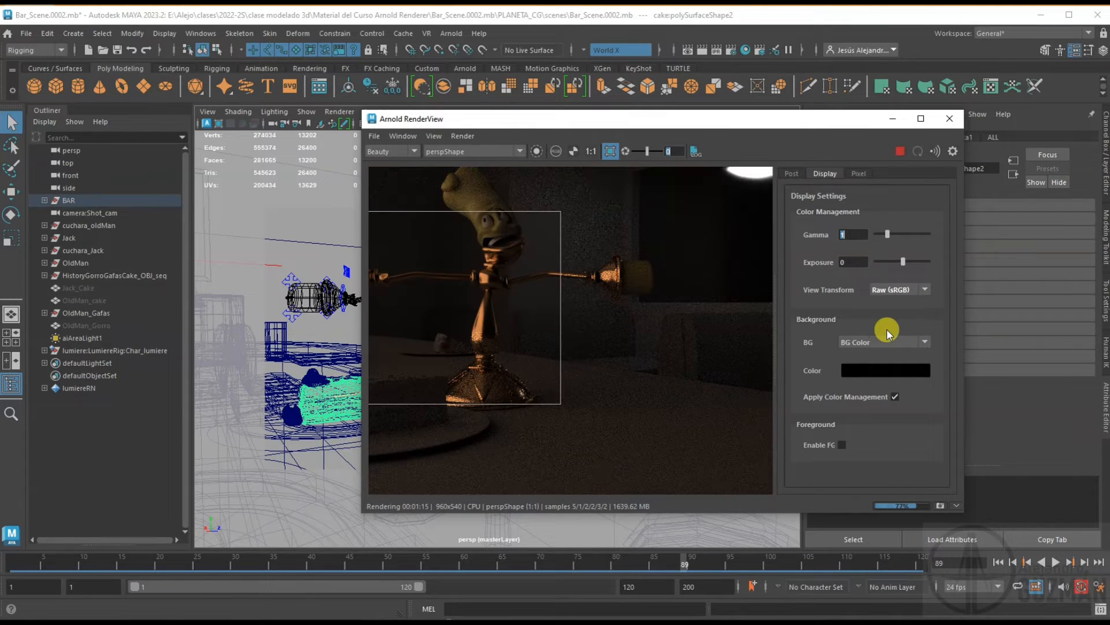
left_click(886, 293)
left_click(885, 304)
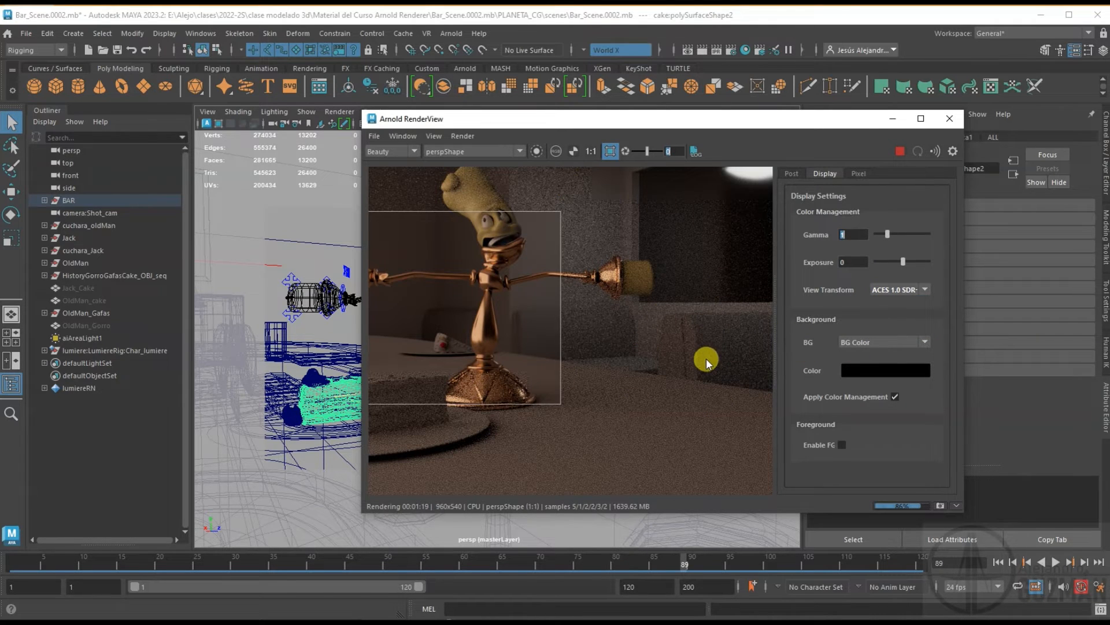
Try the Checker and BG Image background types in the display settings and return to BG Color
left_click(887, 344)
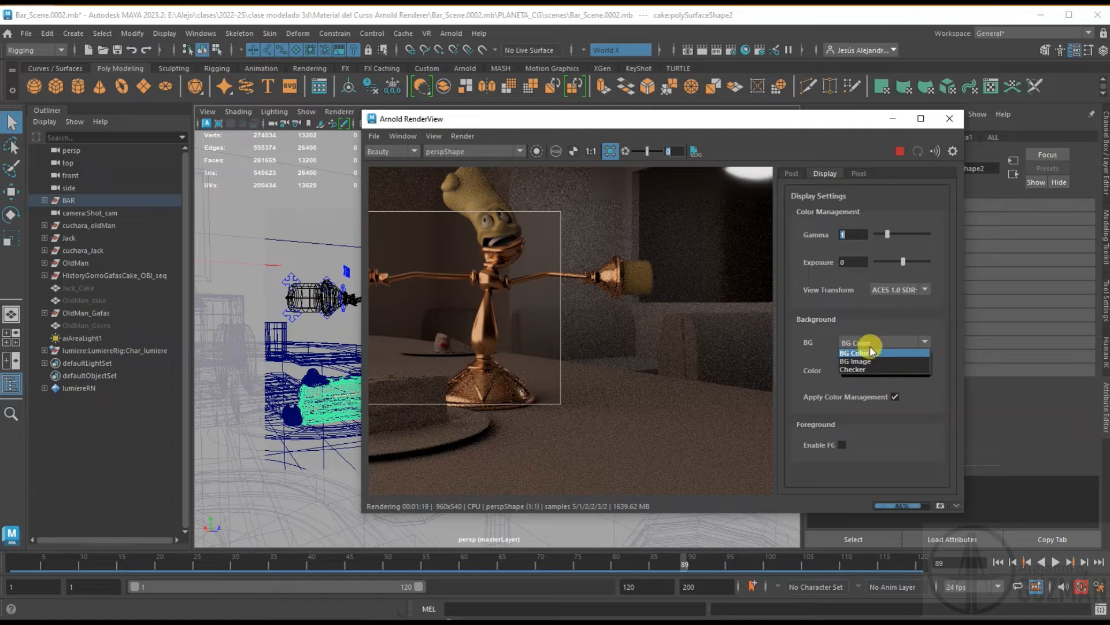
left_click(854, 369)
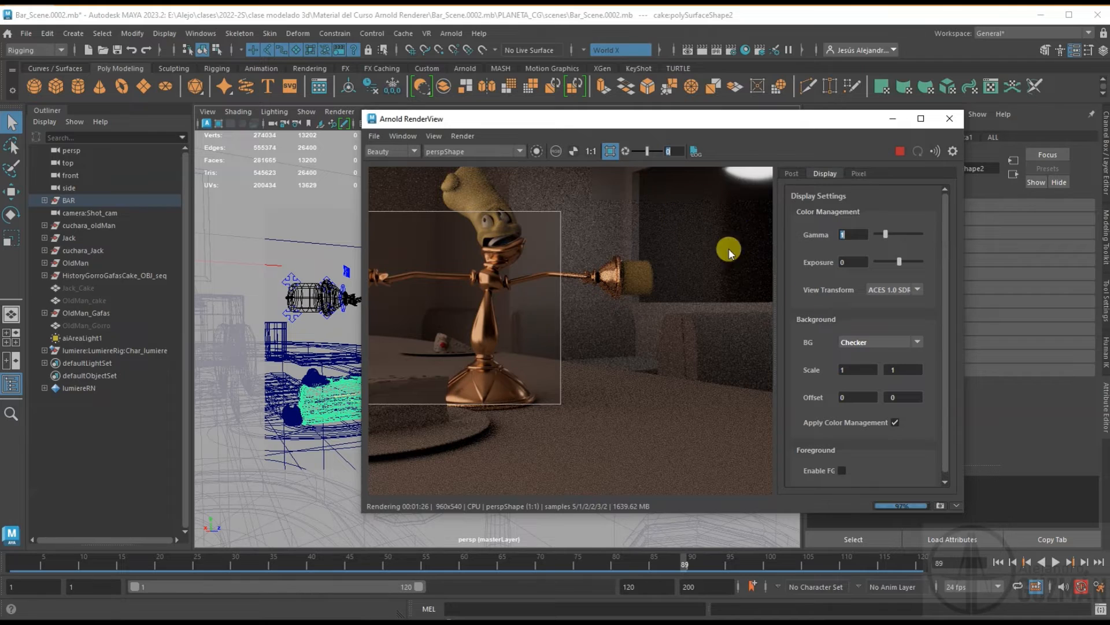
left_click(854, 343)
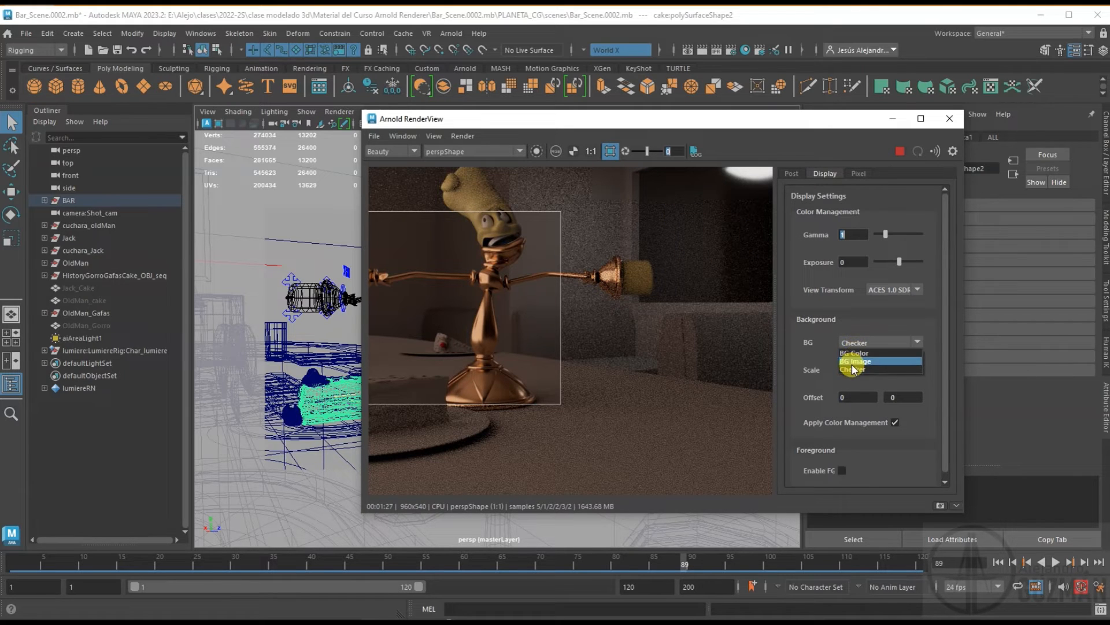
left_click(855, 361)
left_click(856, 342)
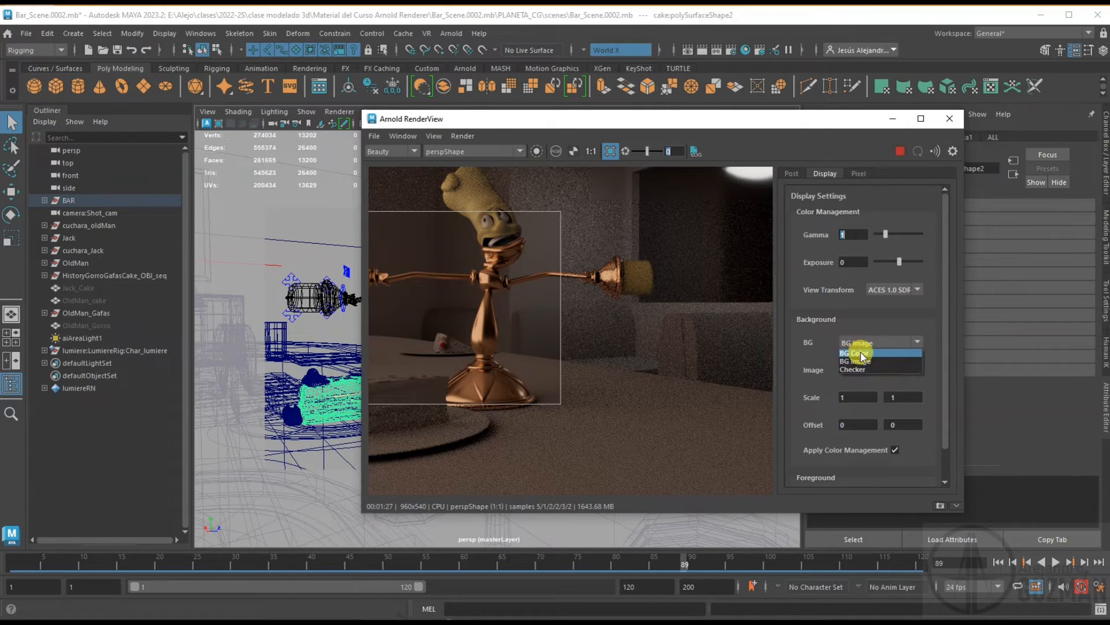
left_click(856, 351)
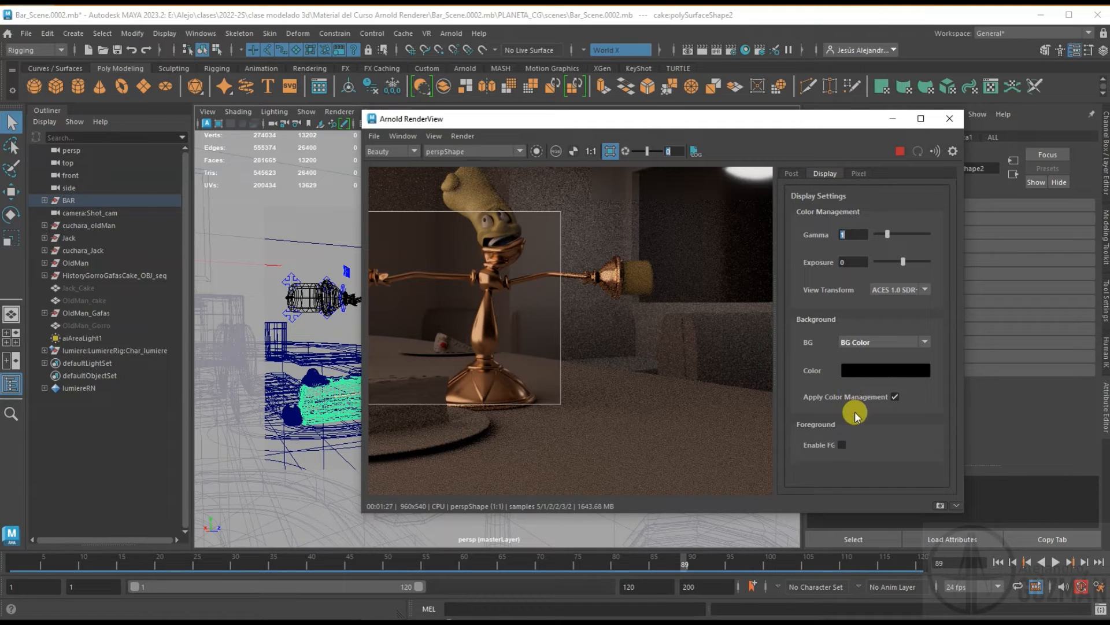
Try the foreground option in the display settings, look over its image, scale and offset options, and turn it off again
left_click(842, 444)
scroll(855, 417, "down", 3)
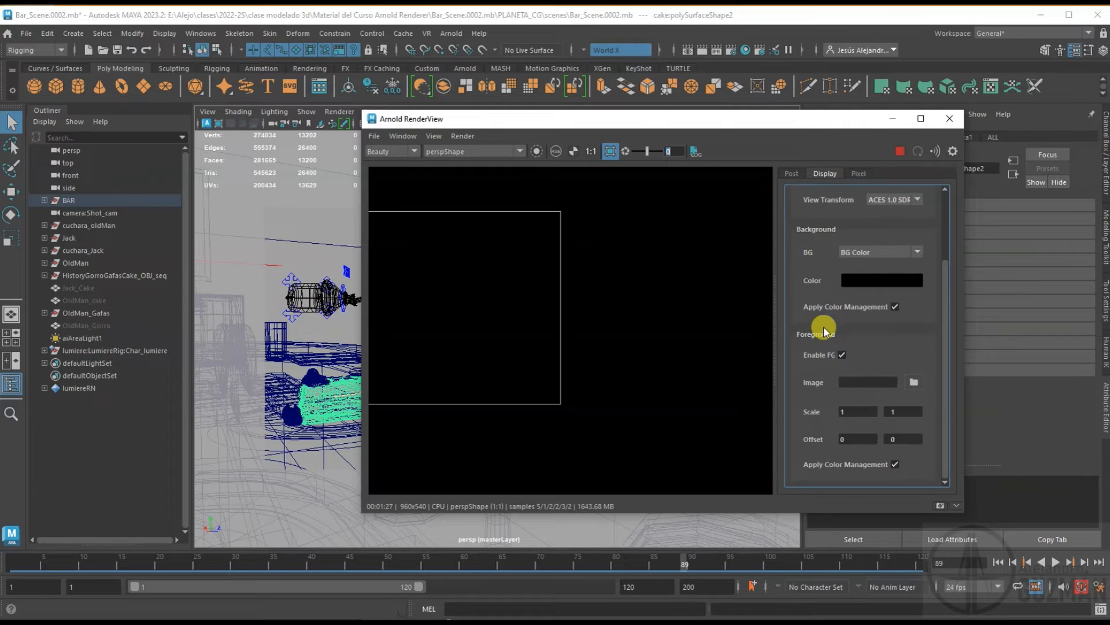
left_click(842, 355)
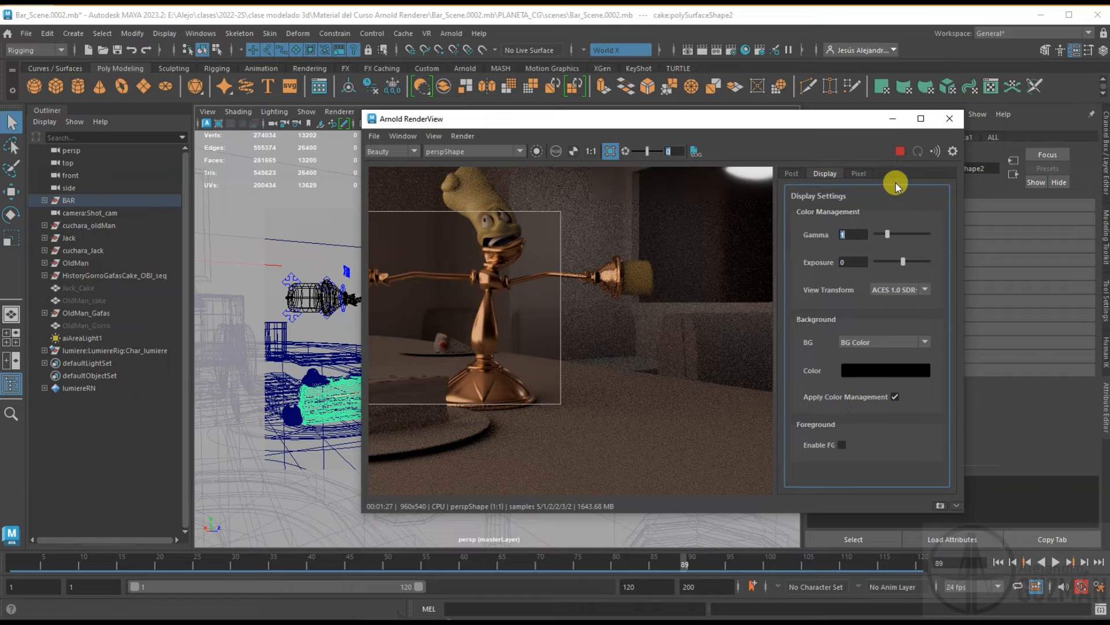
Look at the Pixel settings, return to the Display settings and close the RenderView's side panel
left_click(859, 173)
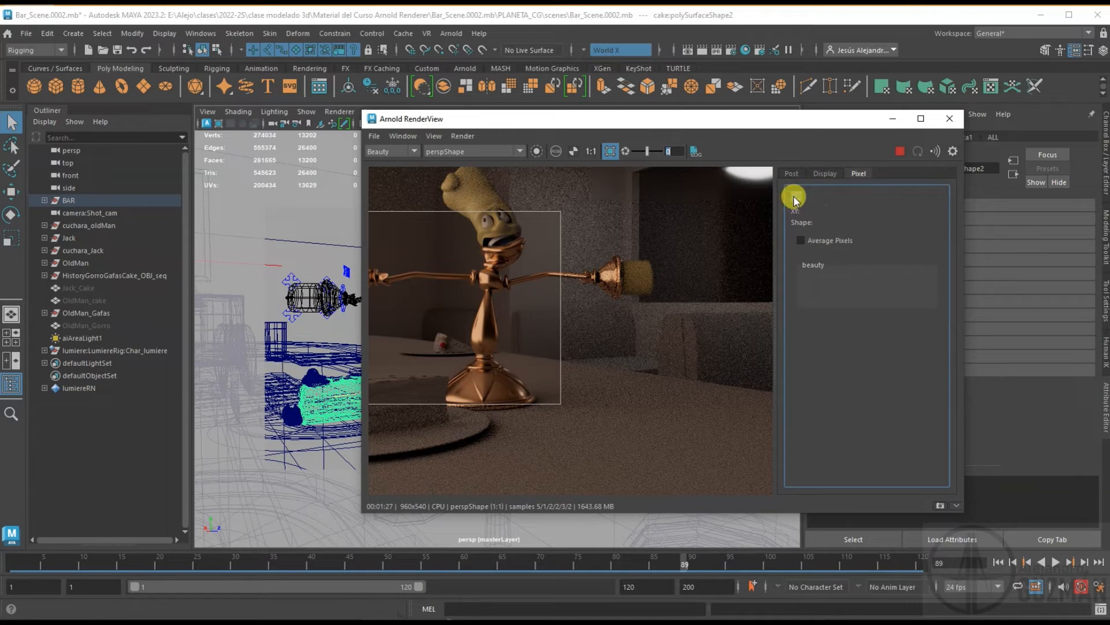
left_click(827, 173)
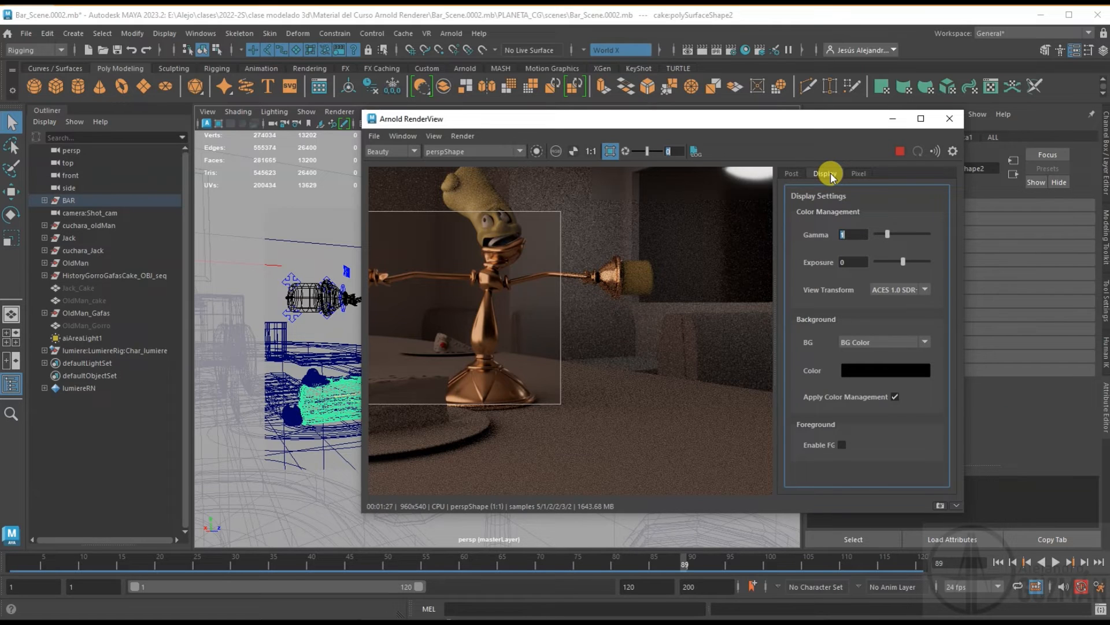
left_click(952, 153)
Open the dialog for saving the displayed render as an image and cancel it without saving
left_click(377, 137)
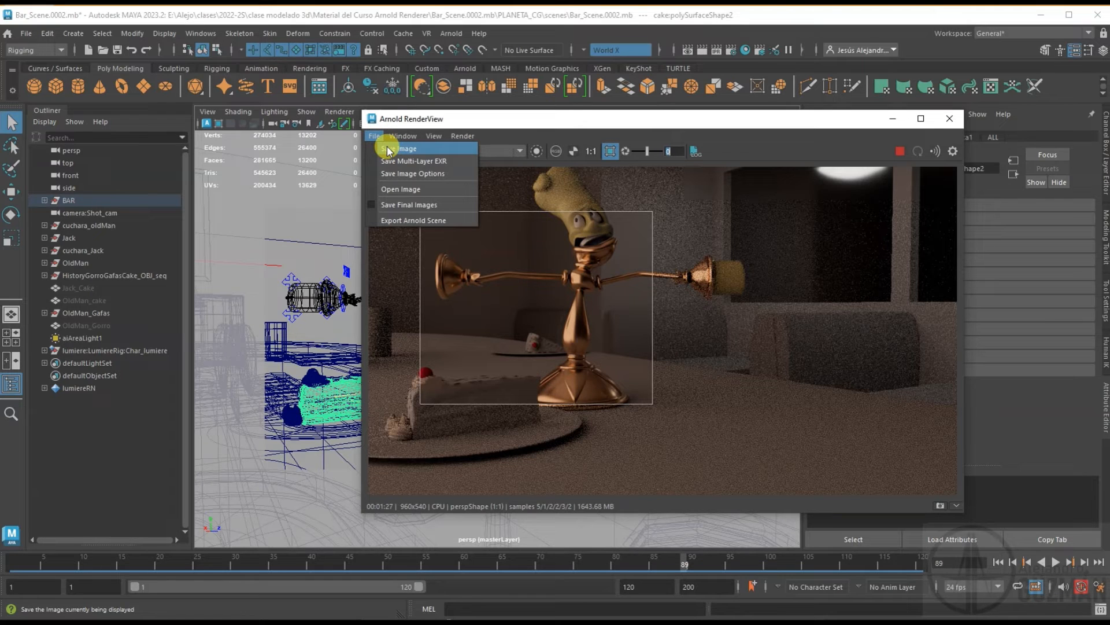
left_click(388, 149)
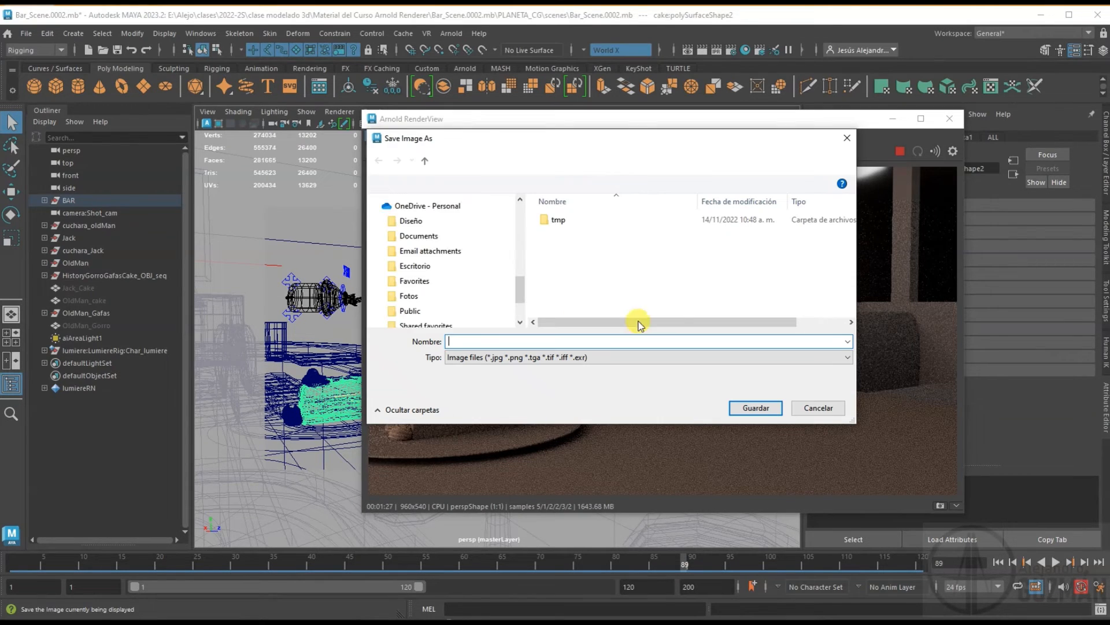
left_click(817, 408)
Open the AOV setup in the Render Settings and shift the RenderView window so both windows are usable
left_click(376, 137)
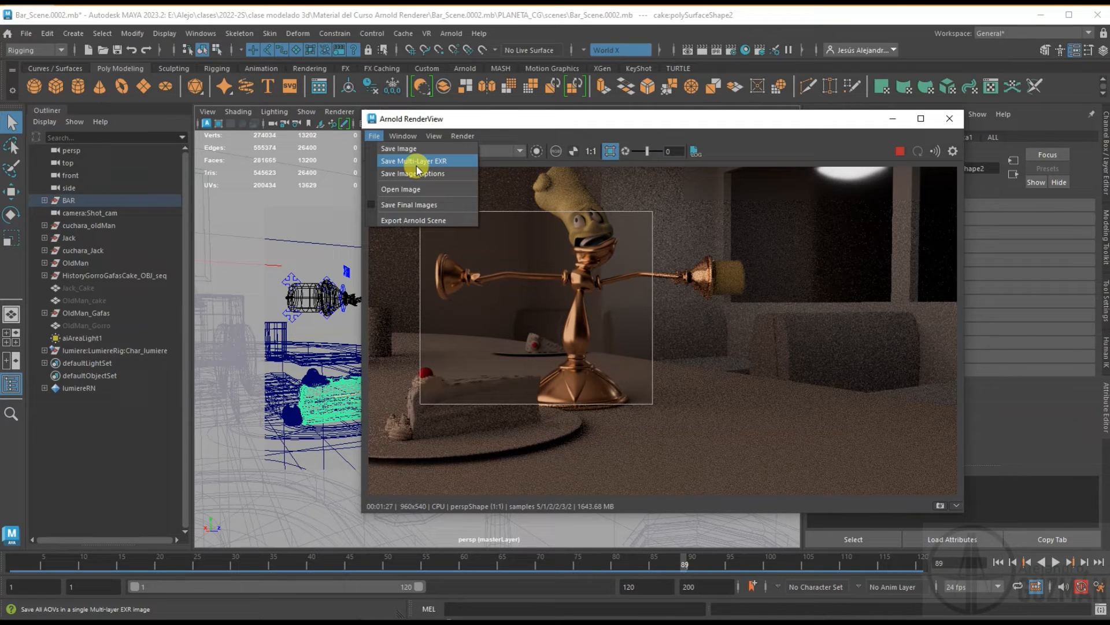
left_click(730, 50)
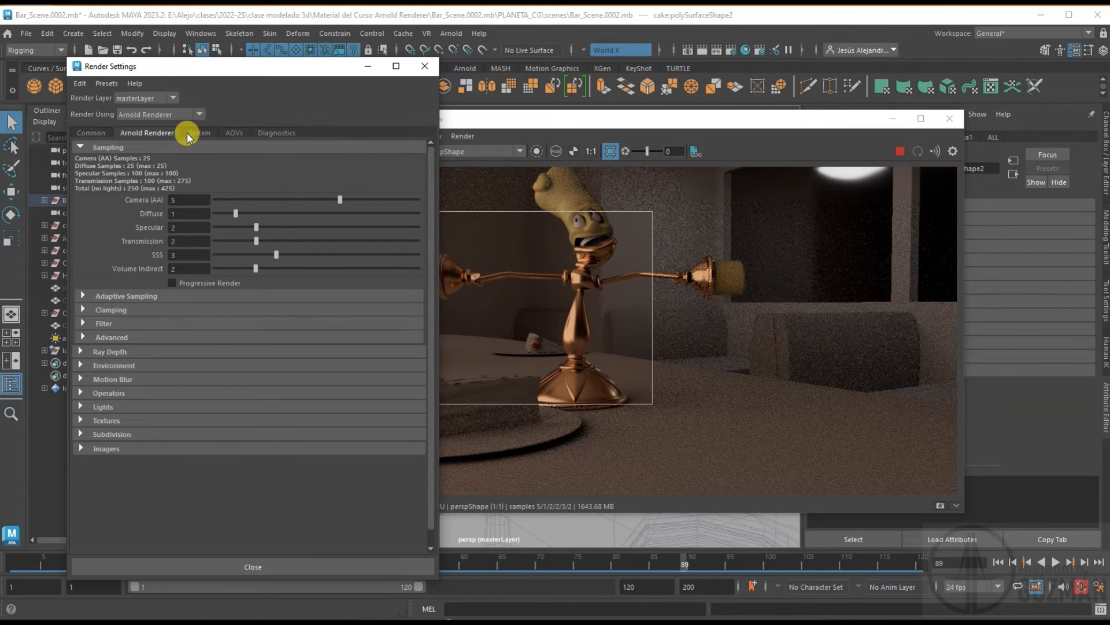
left_click(234, 133)
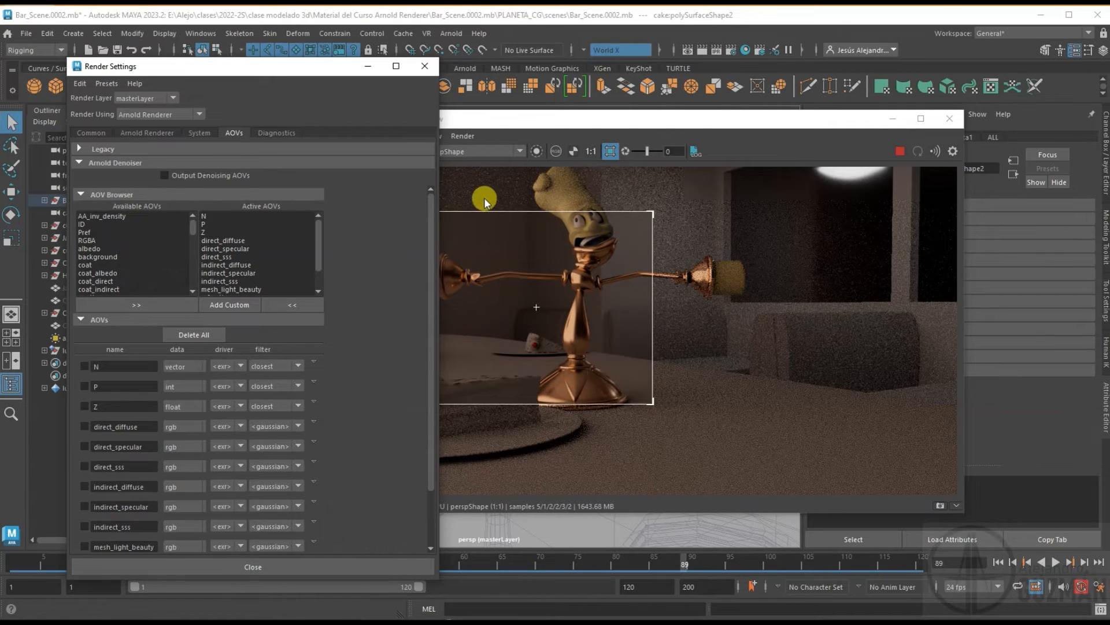
left_click_drag(495, 119, 570, 124)
Look through the RenderView's file commands, then show the display settings panel and hide it again
left_click(450, 138)
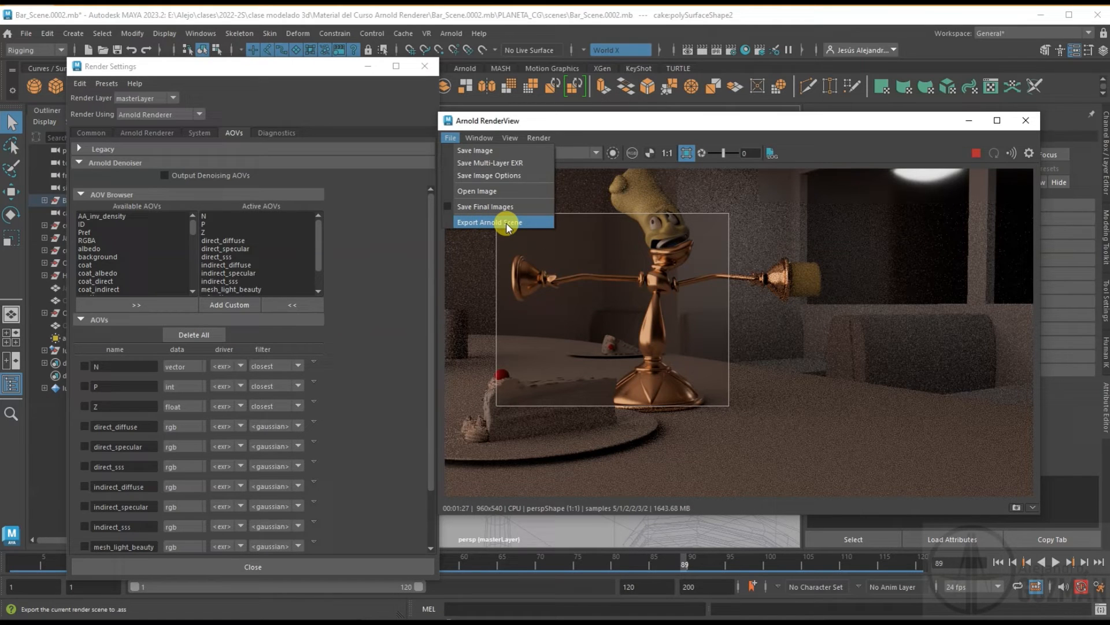
mouse_move(480, 138)
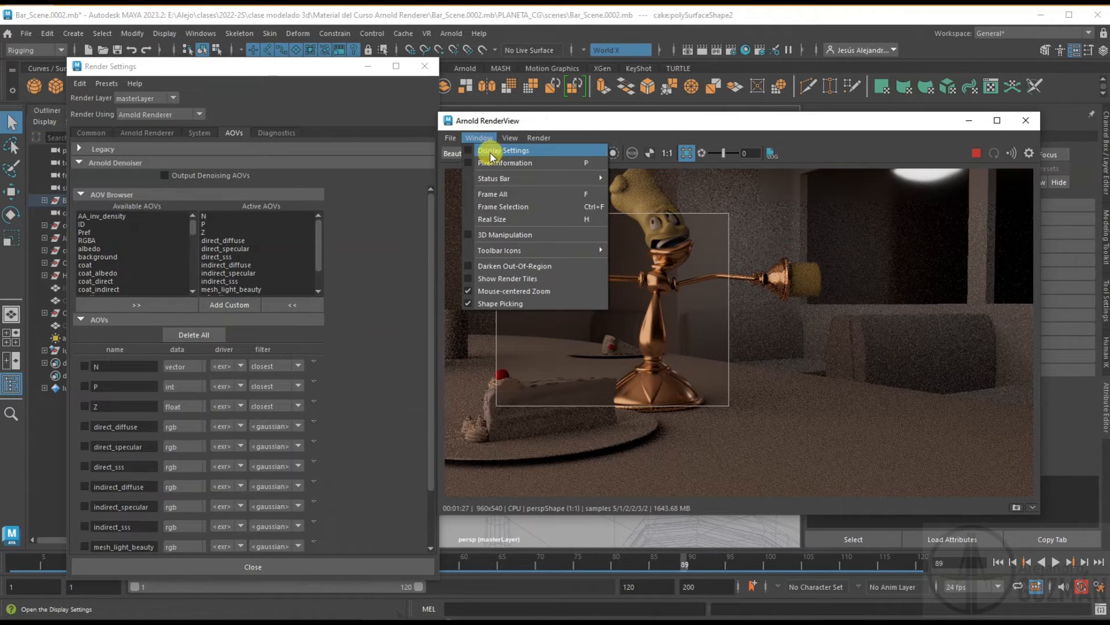
left_click(469, 152)
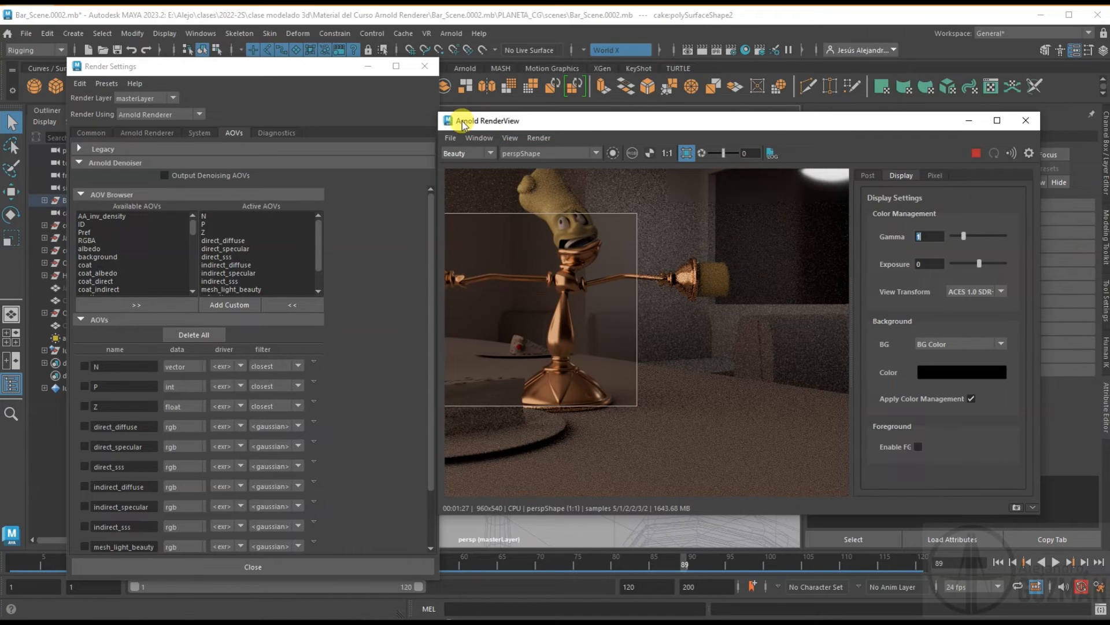
left_click(488, 139)
left_click(486, 151)
Inspect pixels of the render with Pixel Information, enable Average Pixels, and switch Pixel Information off again
left_click(480, 138)
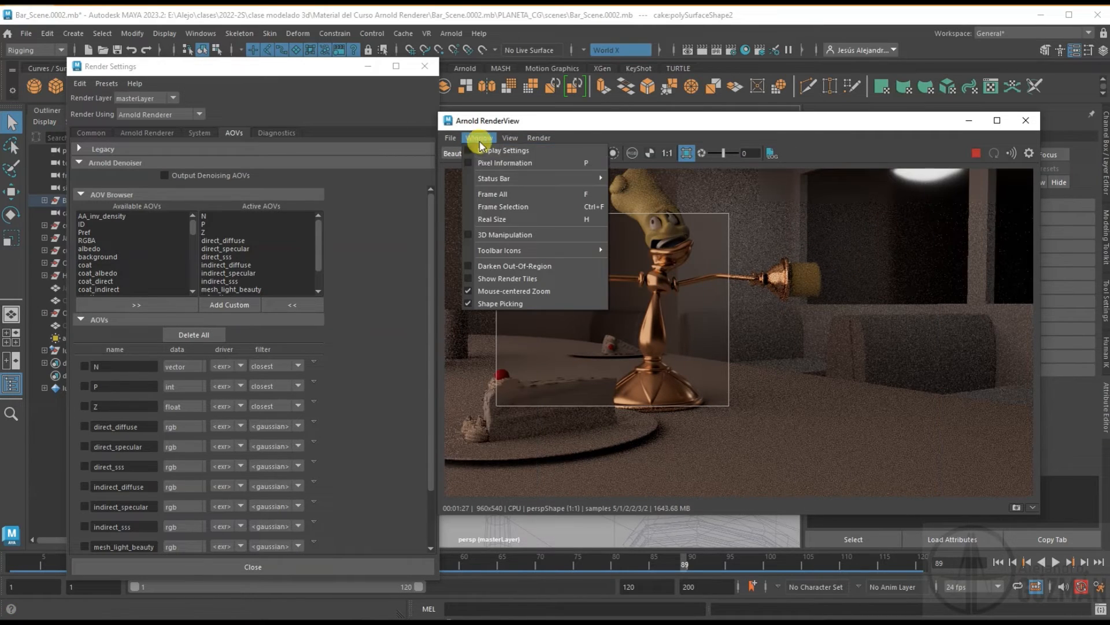
left_click(481, 162)
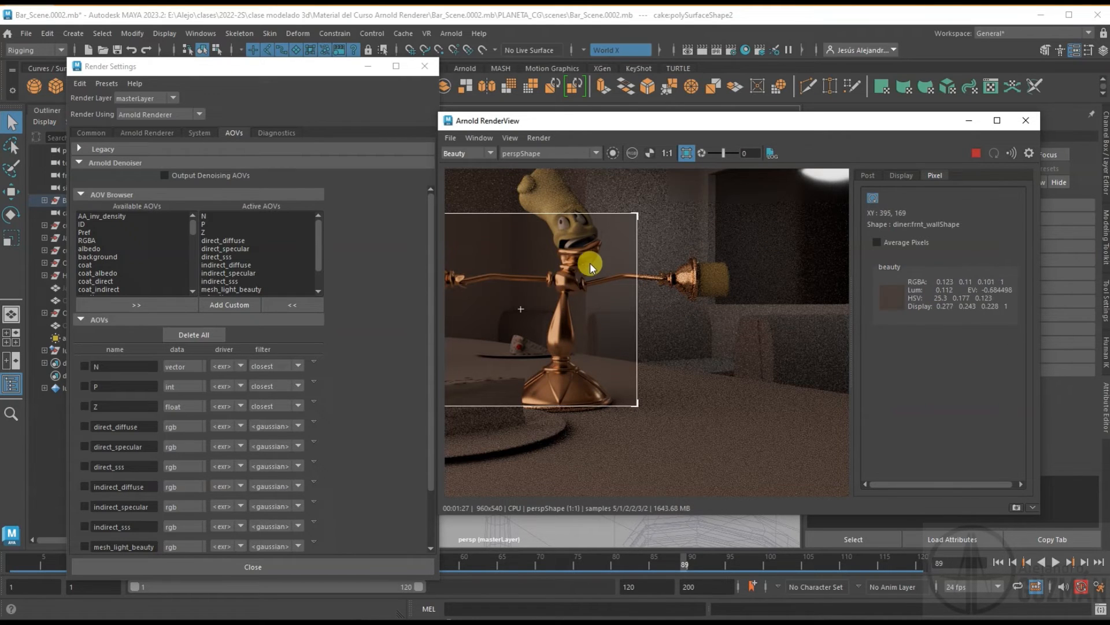
left_click(877, 243)
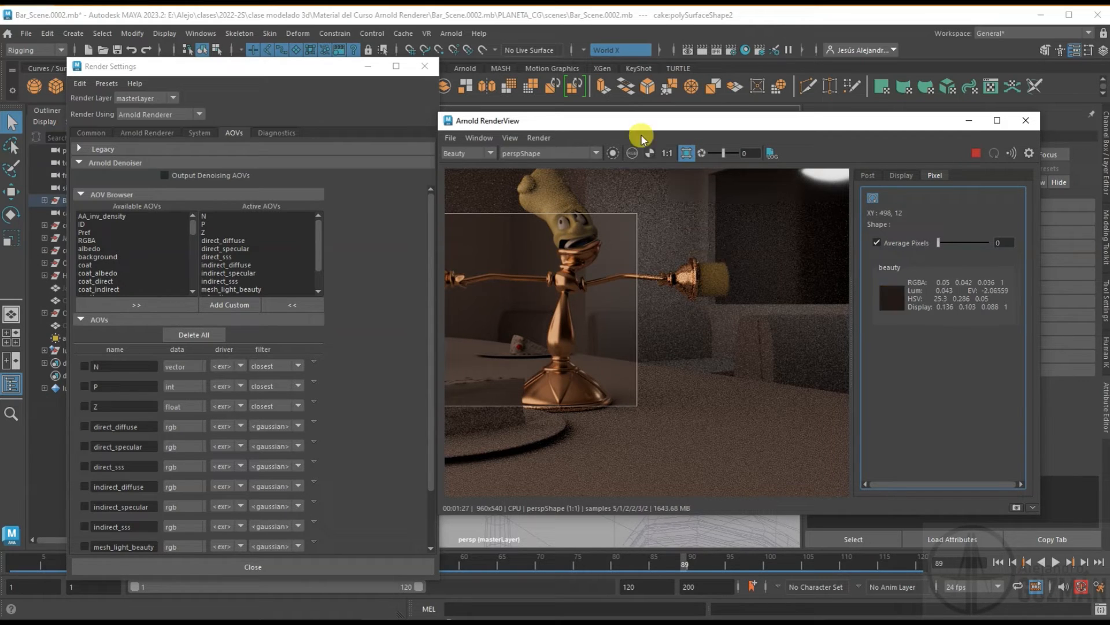
left_click(479, 138)
left_click(491, 159)
Turn on the pixel information display in the RenderView's status bar and hide the display settings panel
left_click(483, 137)
mouse_move(487, 177)
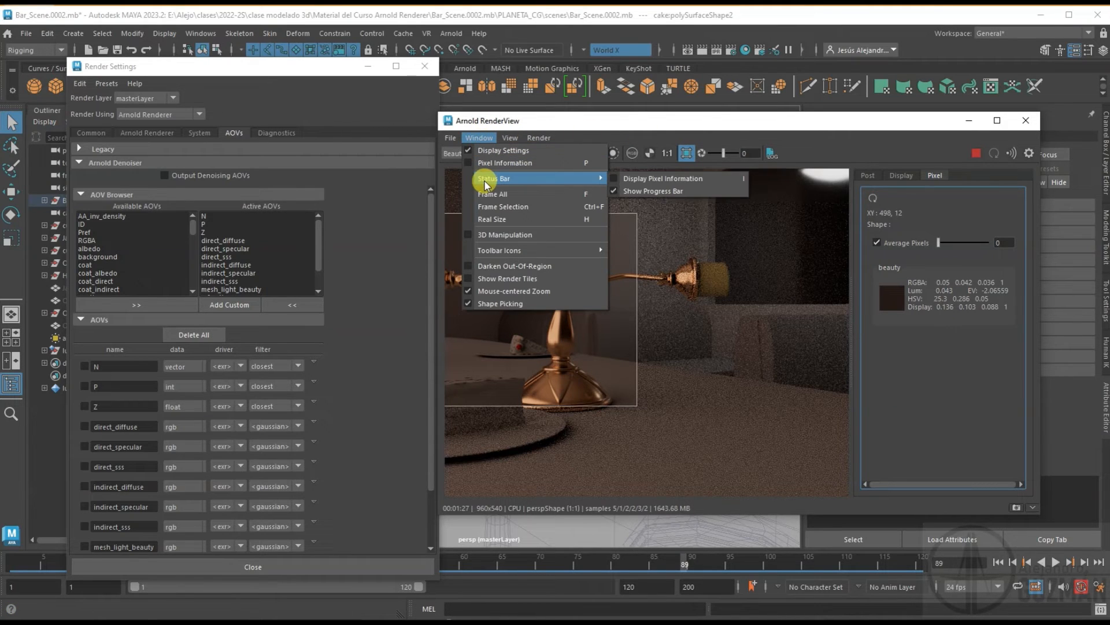
left_click(682, 179)
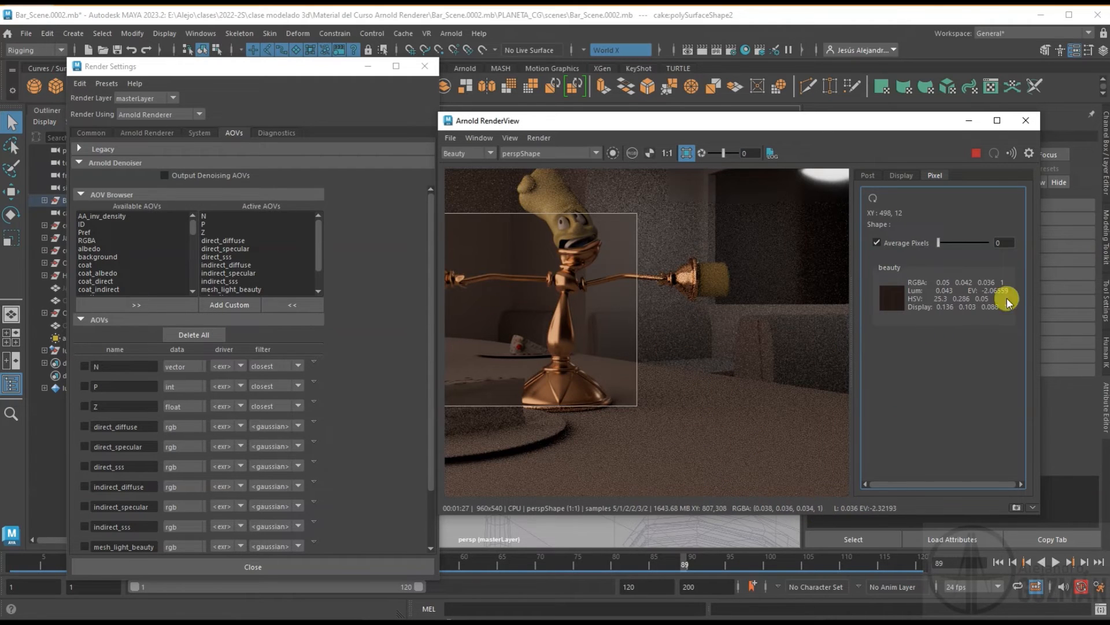
left_click(1028, 155)
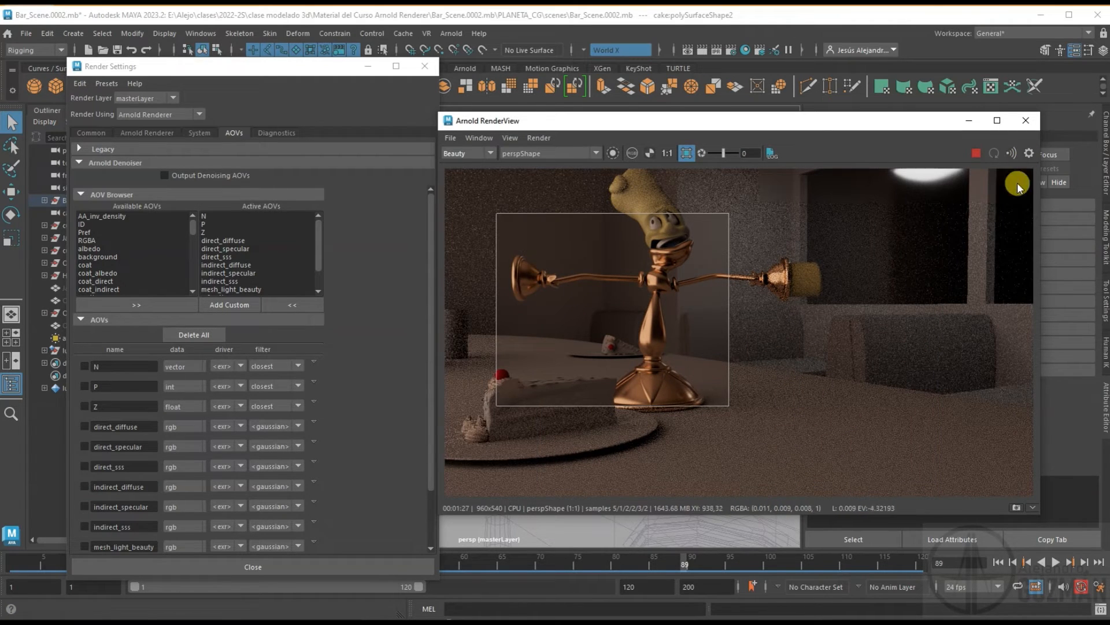
Turn off the pixel information display in the RenderView's status bar
left_click(480, 137)
mouse_move(503, 178)
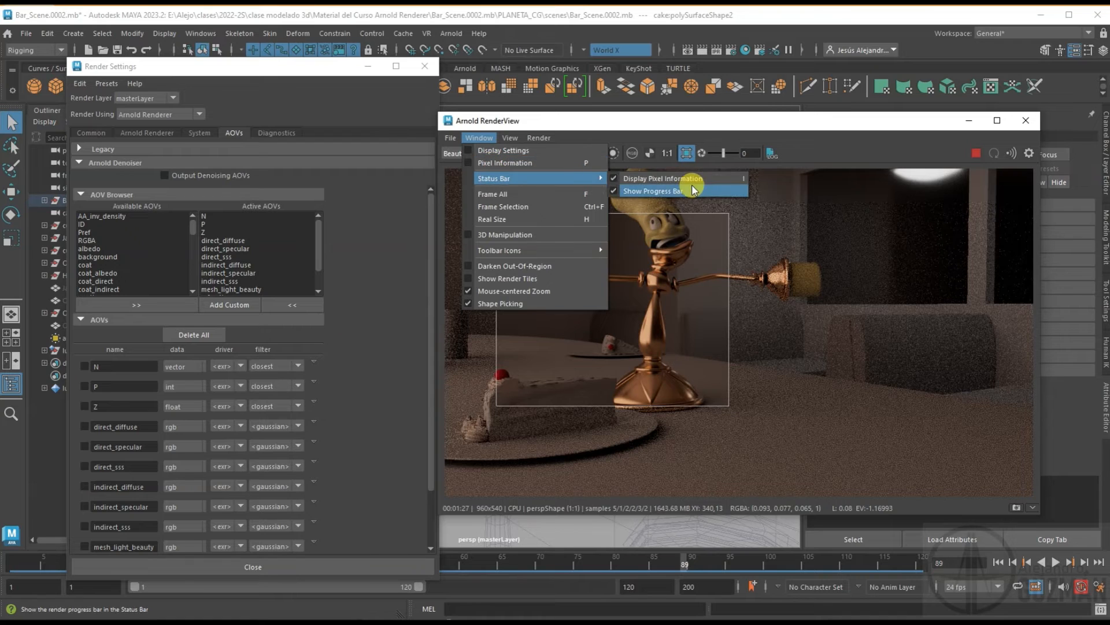
left_click(642, 178)
Enable 3D Manipulation in the RenderView and orbit the camera directly on the rendered candlestick scene
left_click(480, 137)
mouse_move(512, 252)
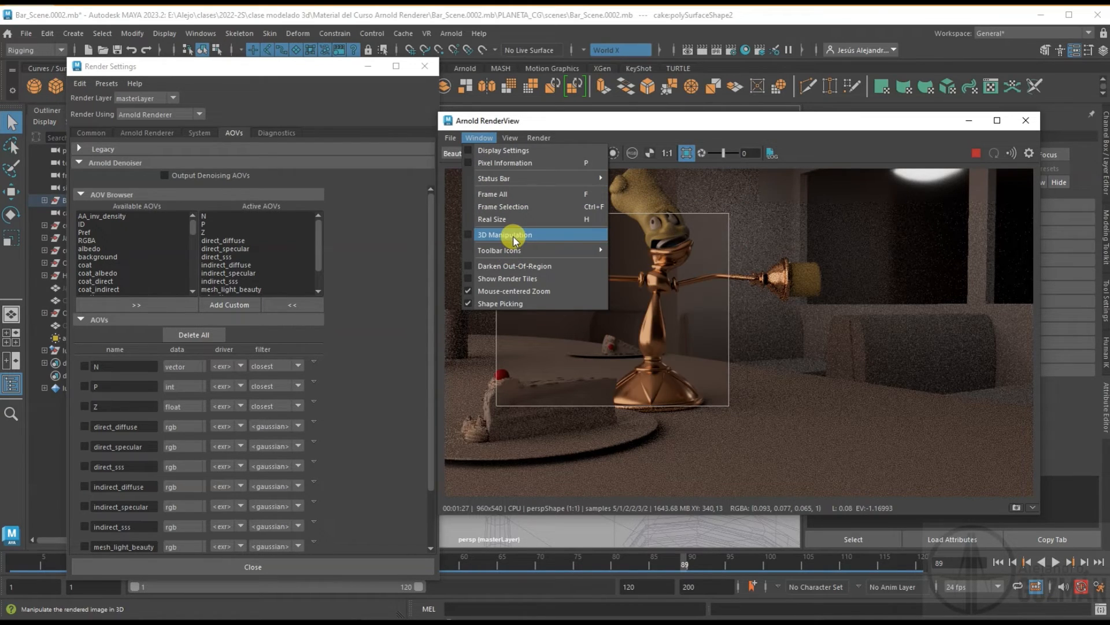
left_click(512, 235)
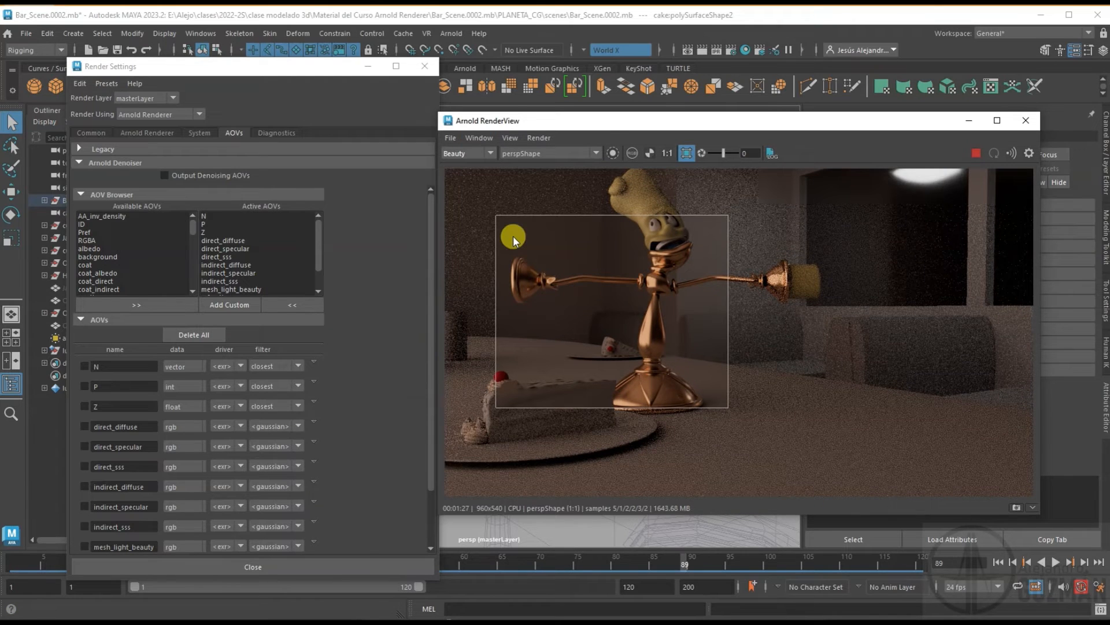
left_click(654, 322)
left_click(686, 324)
left_click_drag(699, 327, 634, 310)
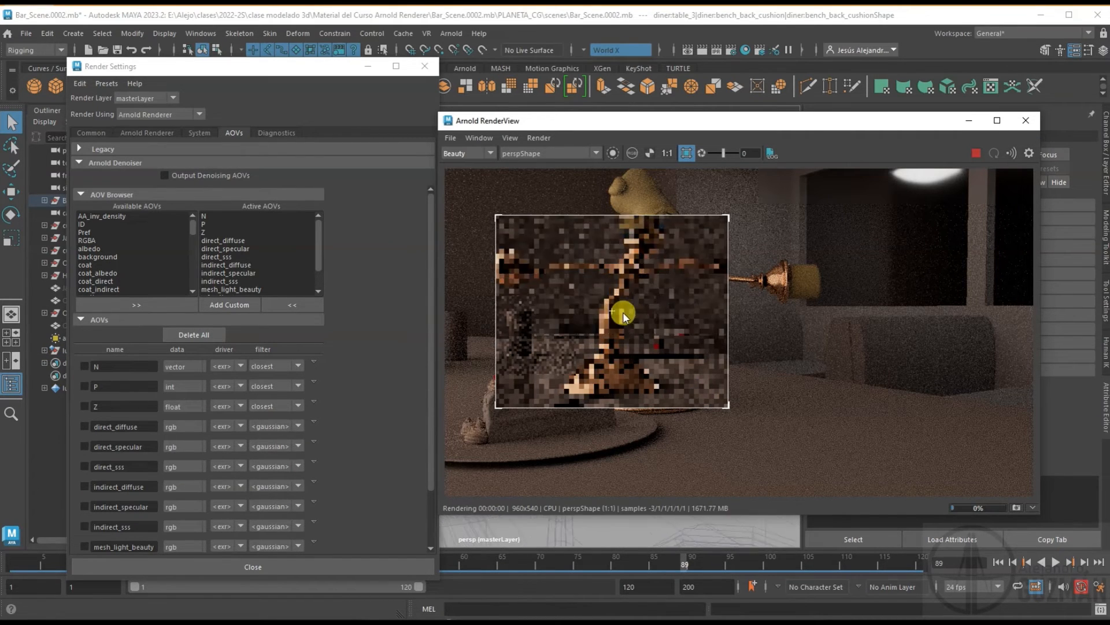
Uncover the viewport beside the RenderView, orbit the camera further from the render, and turn 3D Manipulation off
left_click_drag(737, 122, 818, 114)
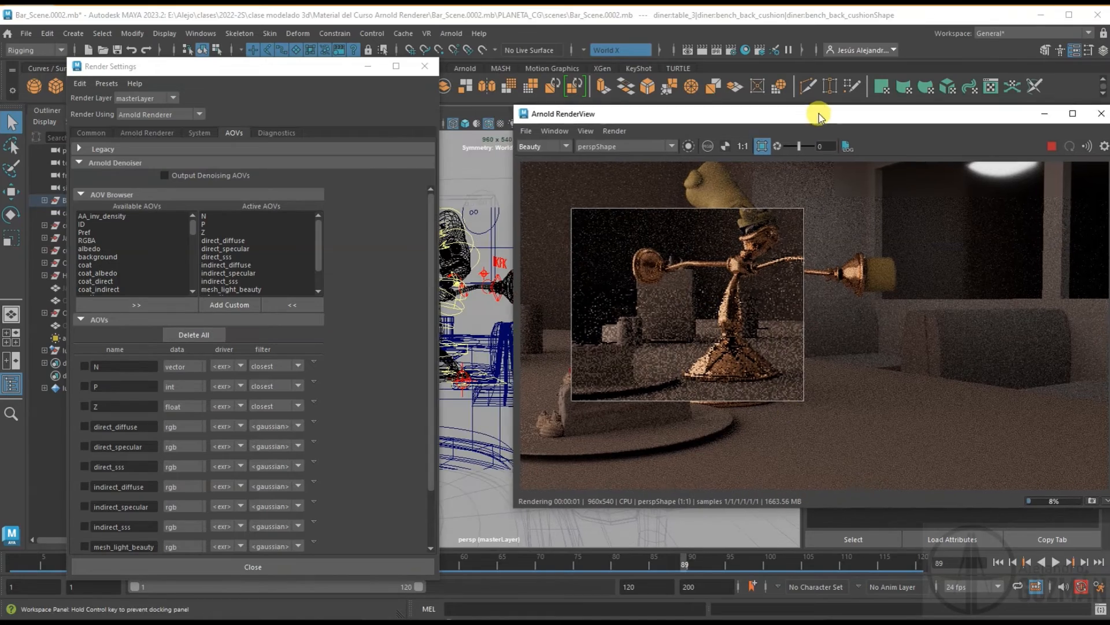
left_click_drag(696, 311, 658, 303)
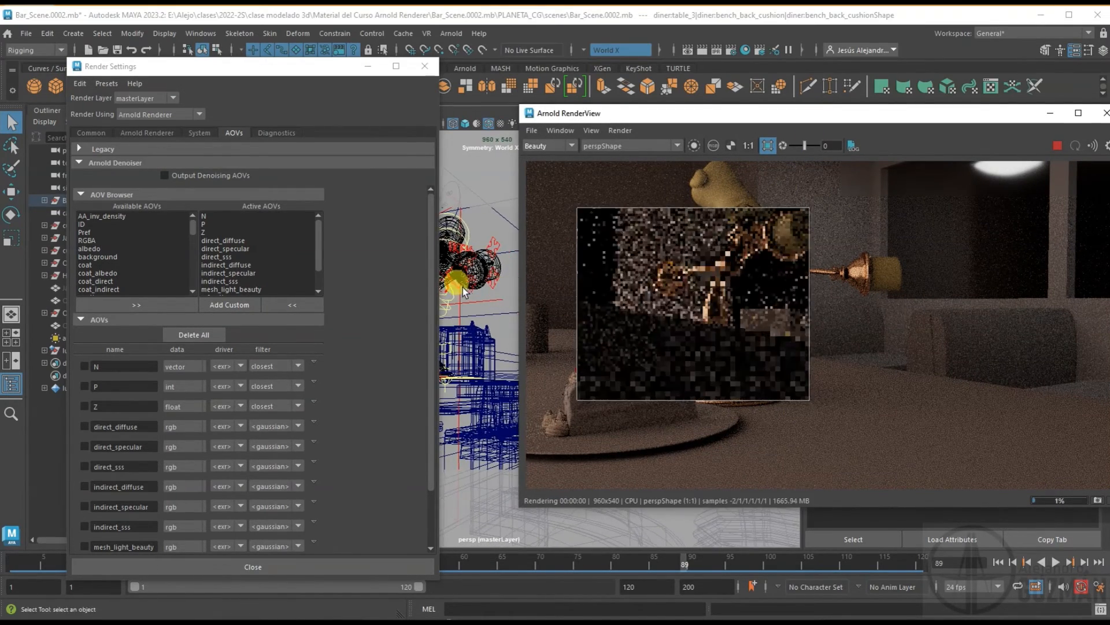
left_click_drag(615, 349, 637, 313)
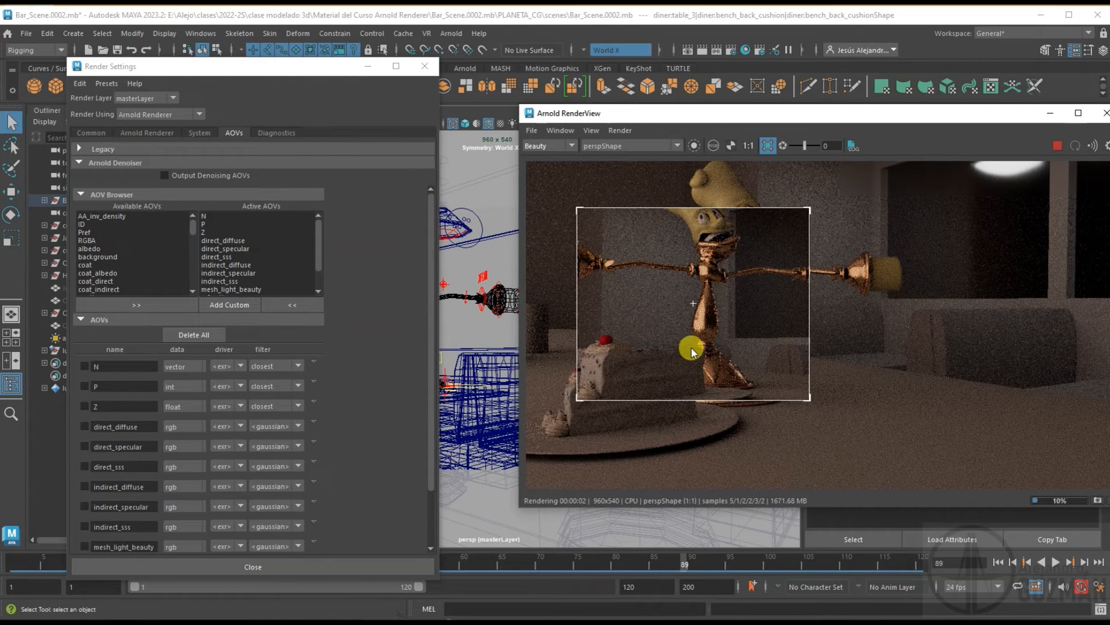
left_click(569, 133)
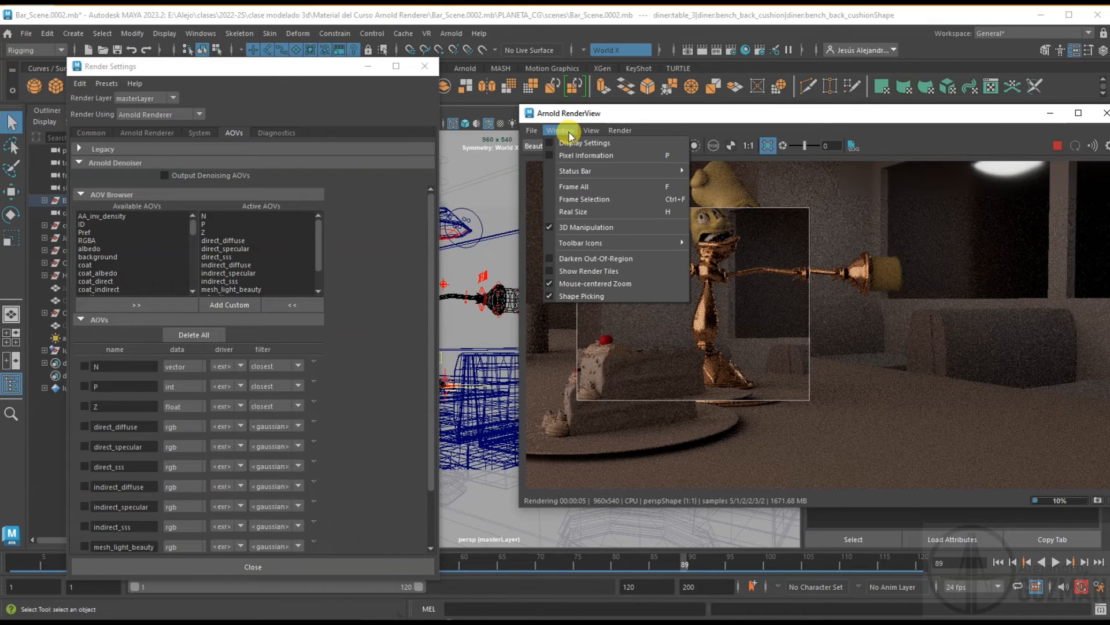
left_click(561, 227)
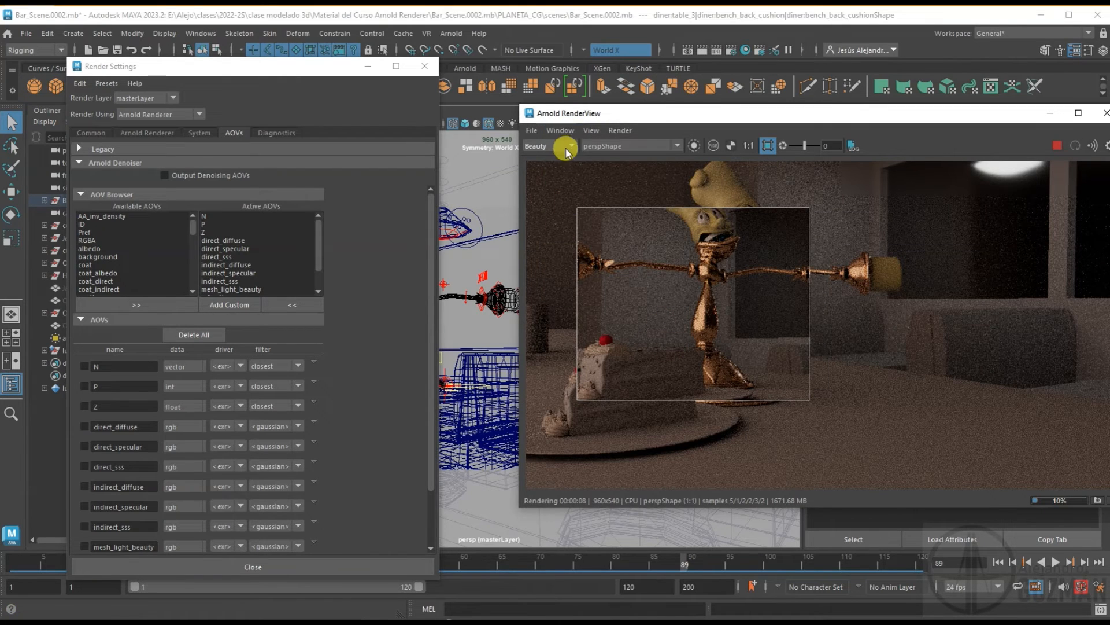
Add the 3D Manipulation and Debug Shading controls to the RenderView's toolbar
left_click(561, 130)
mouse_move(602, 242)
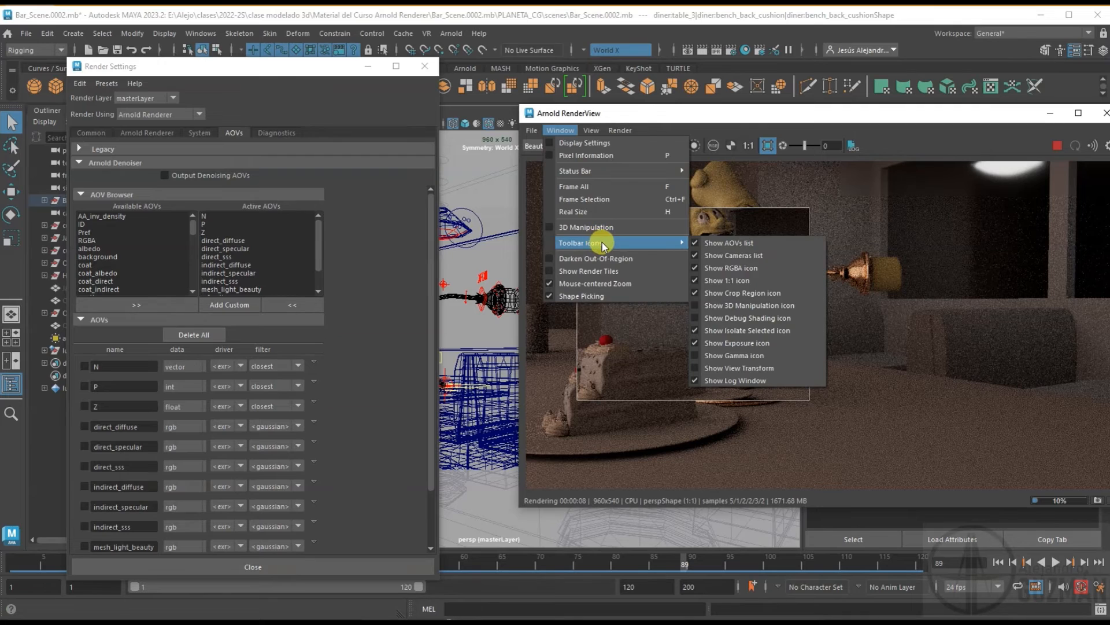
left_click(696, 292)
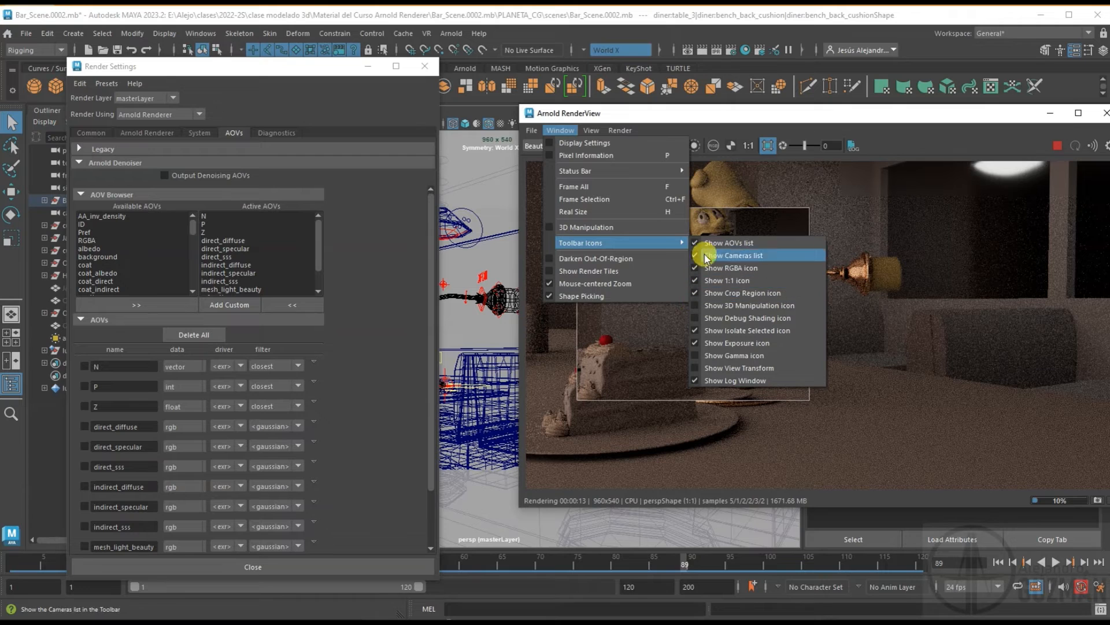
left_click(699, 305)
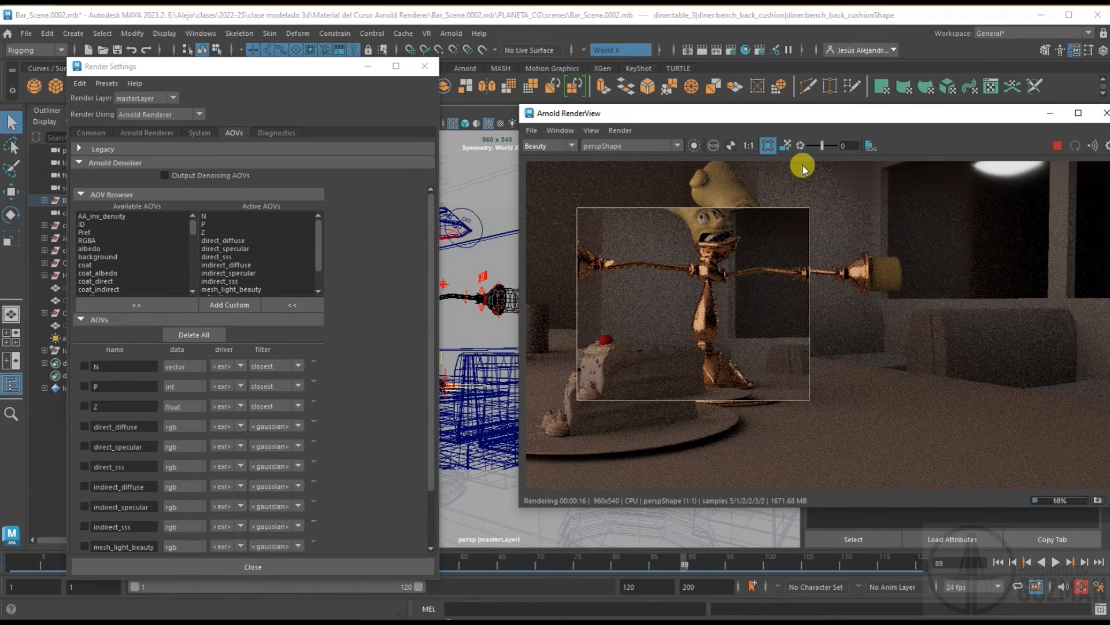
left_click(571, 133)
mouse_move(649, 242)
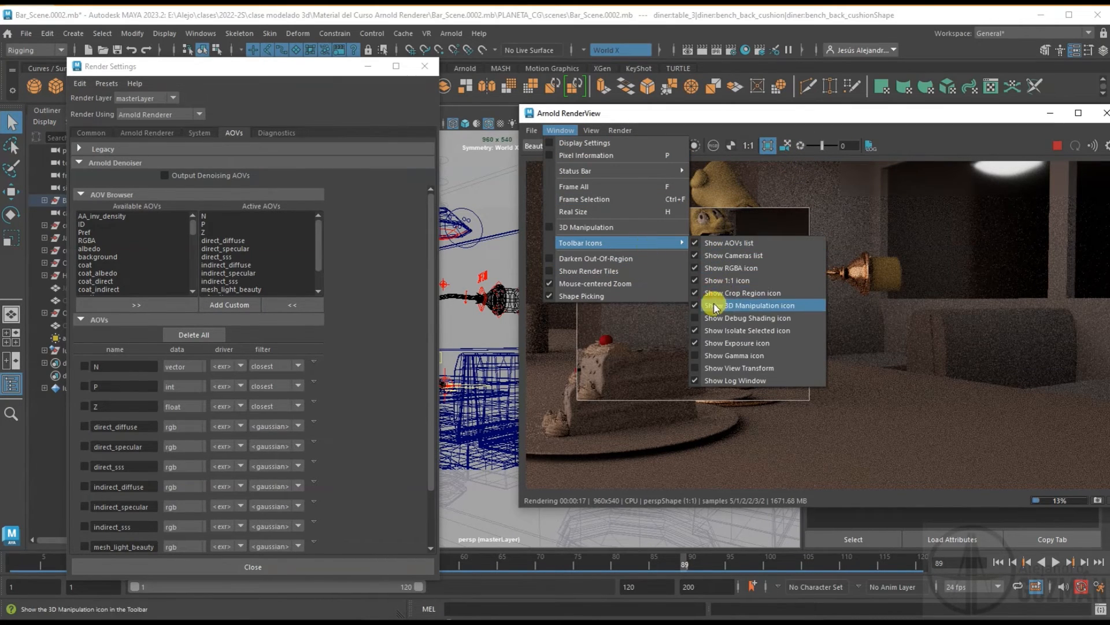
left_click(699, 317)
left_click(834, 197)
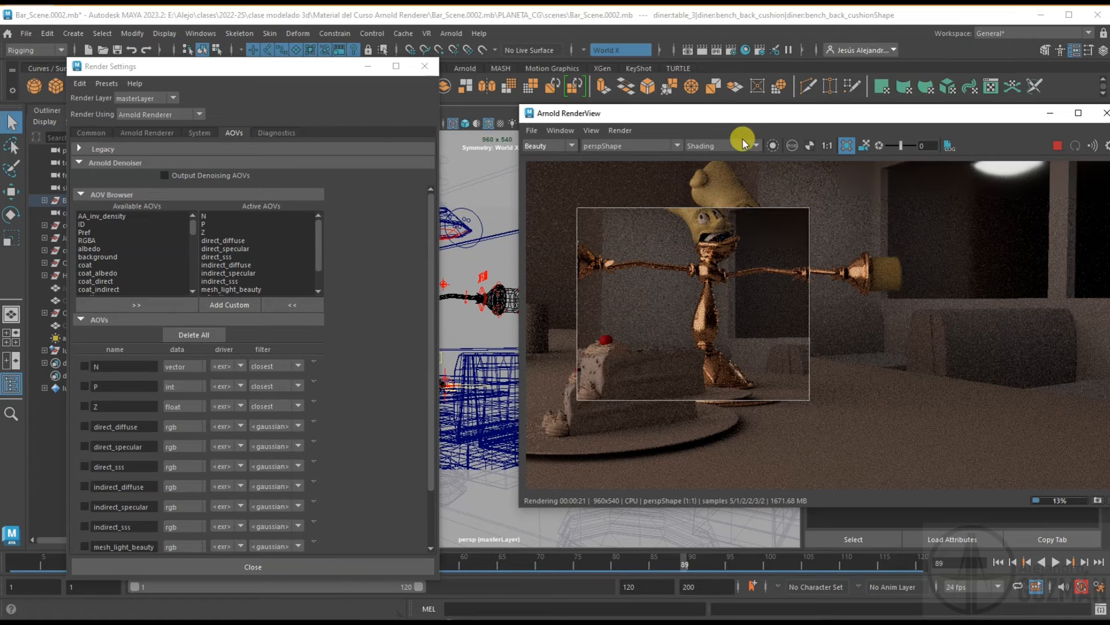
Render the crop region with the Lighting debug shading mode and switch it to Occlusion
left_click(729, 144)
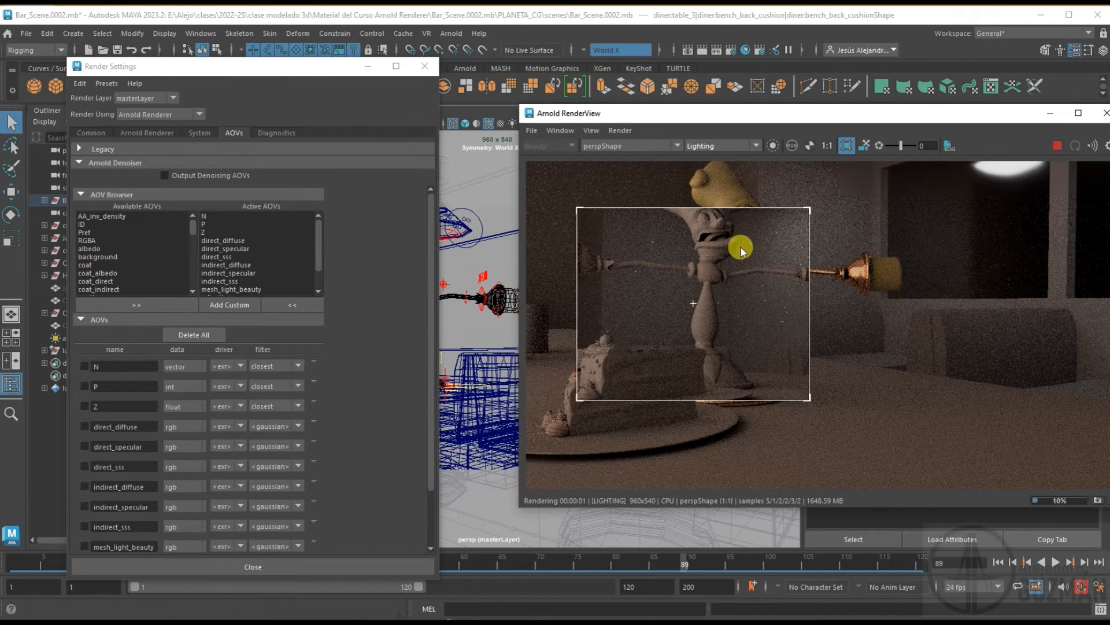
left_click(719, 146)
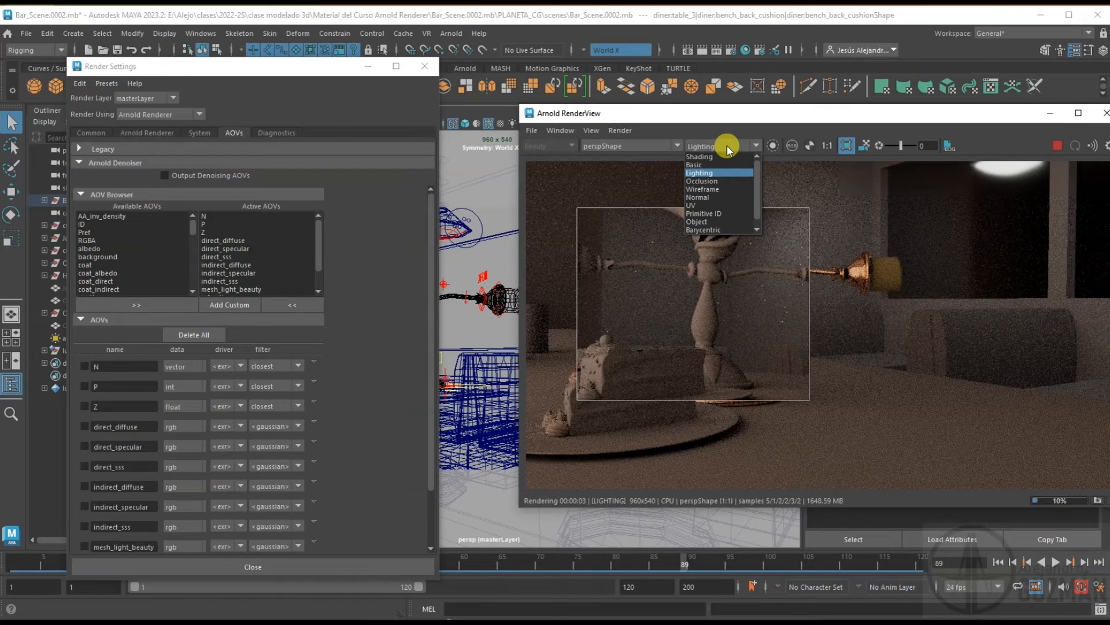
left_click(717, 181)
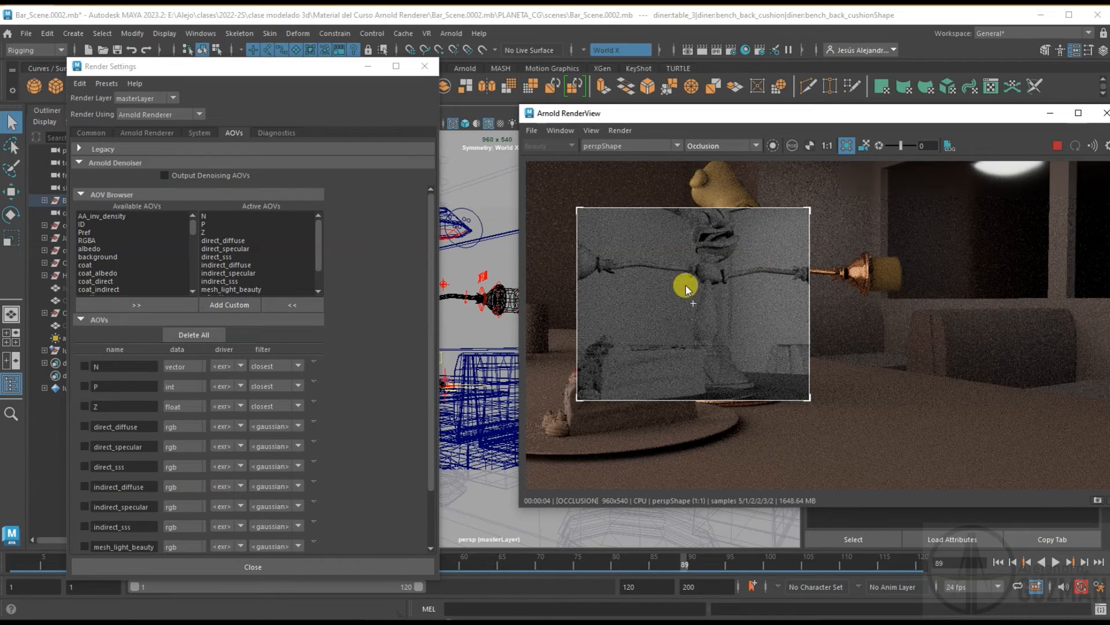
Render the crop region with the Wireframe debug shading mode and switch it to Normal
left_click(732, 146)
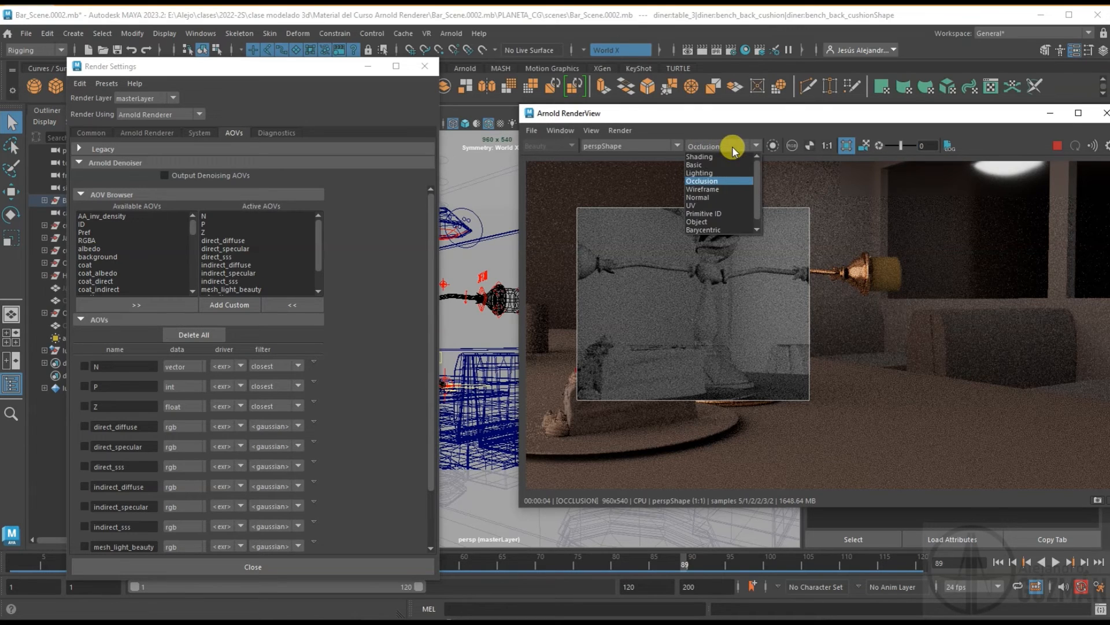
left_click(707, 190)
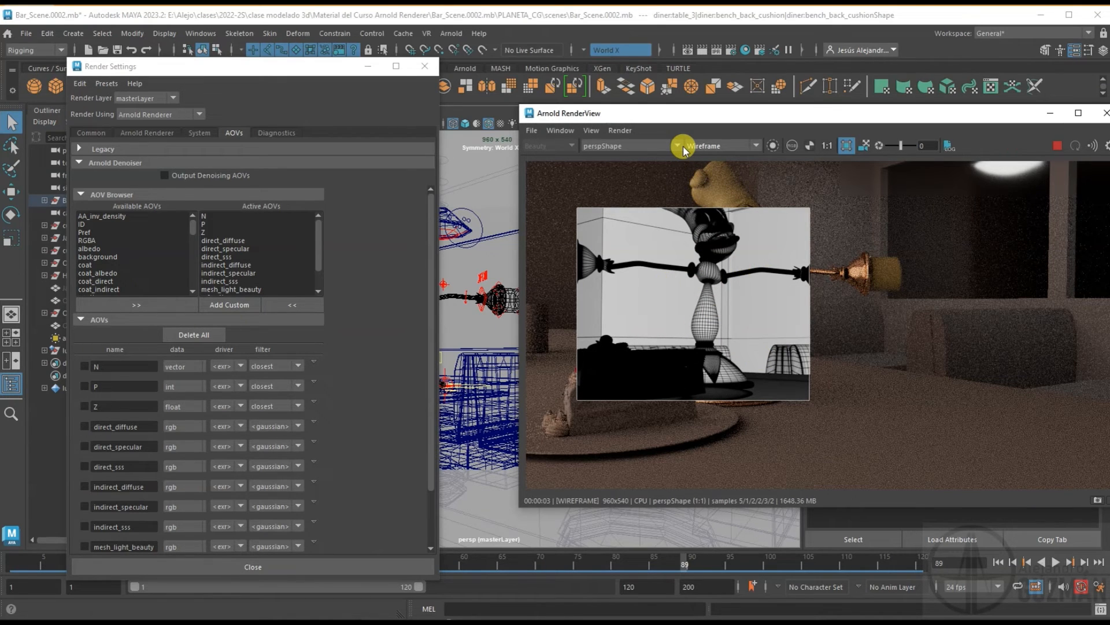
left_click(700, 146)
left_click(717, 197)
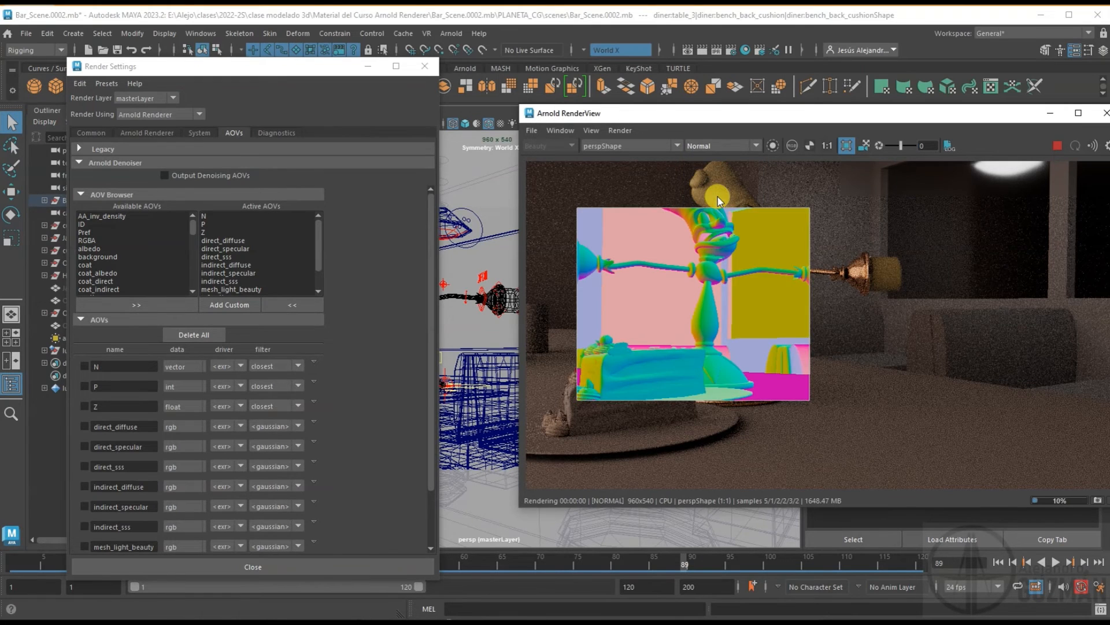
Switch the crop region's debug shading to UV and to Isolate Selected
left_click(706, 145)
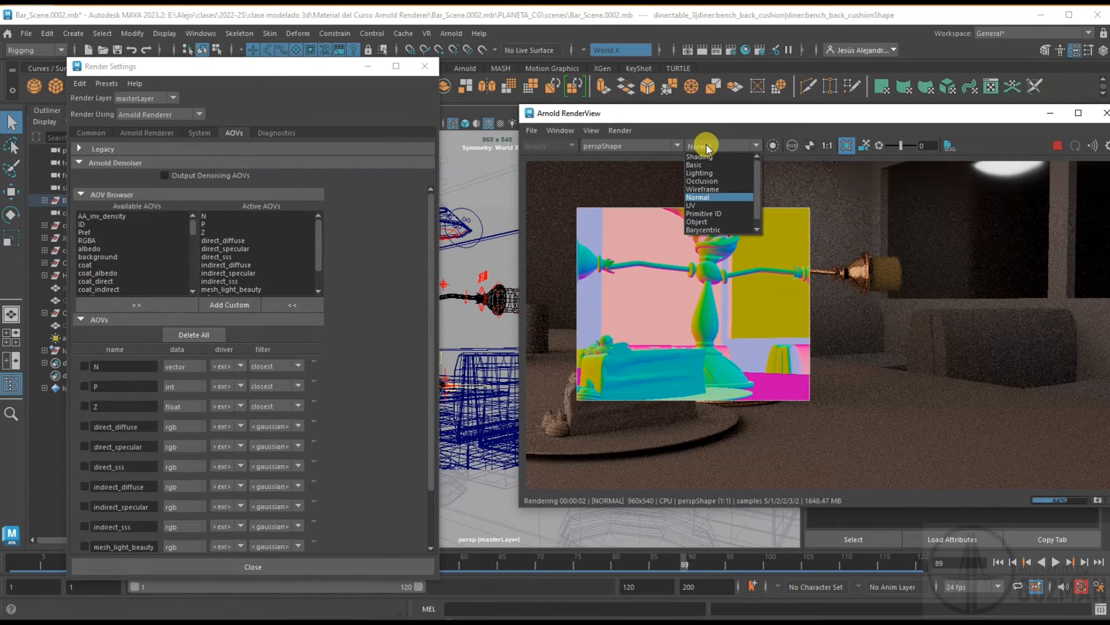
left_click(719, 206)
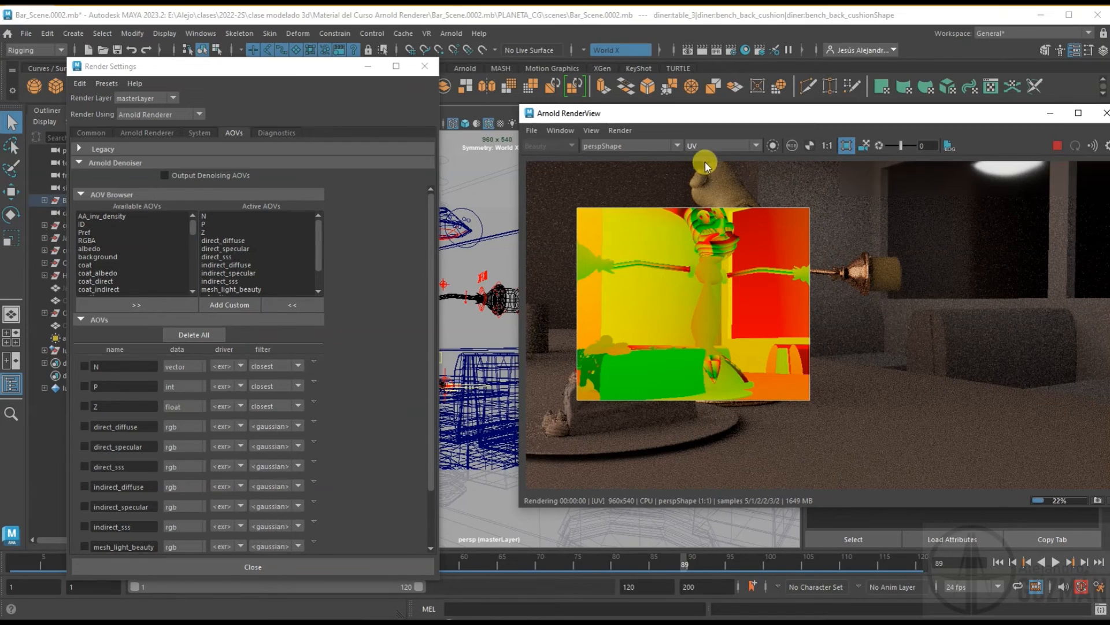
left_click(706, 146)
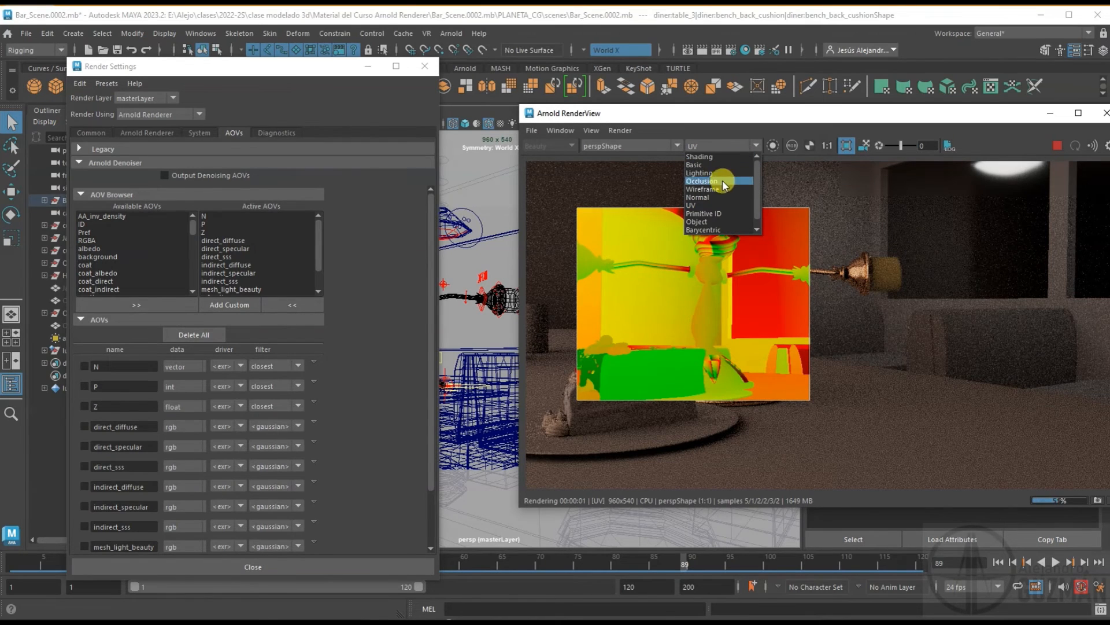
scroll(717, 219, "down", 1)
left_click(720, 231)
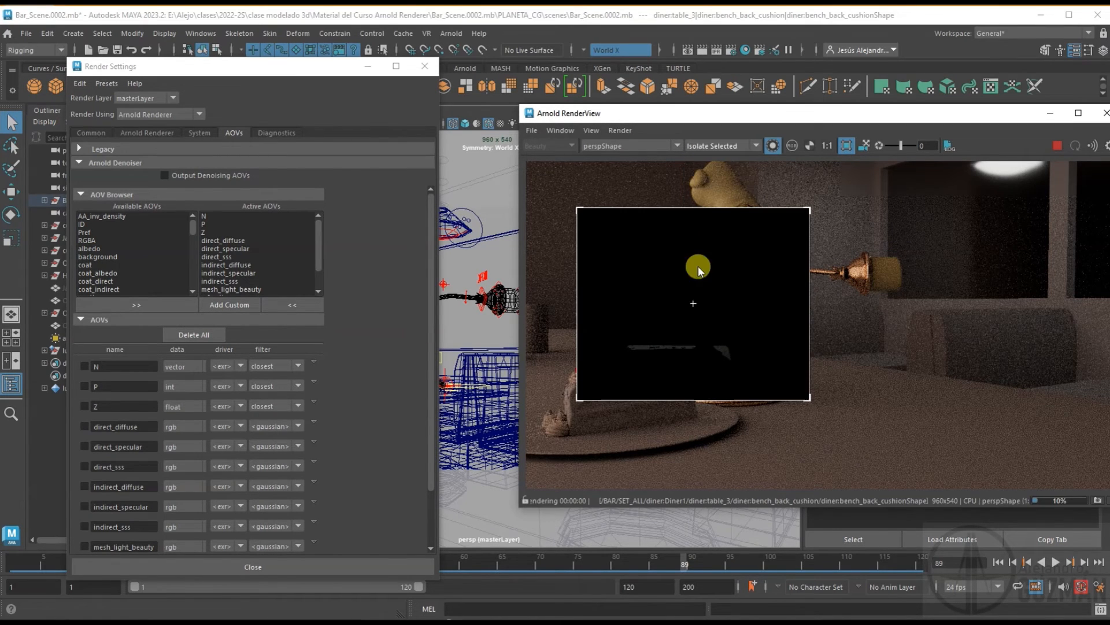
Preview the crop region with Basic debug shading and return it to the regular Shading mode
left_click(724, 148)
left_click(716, 159)
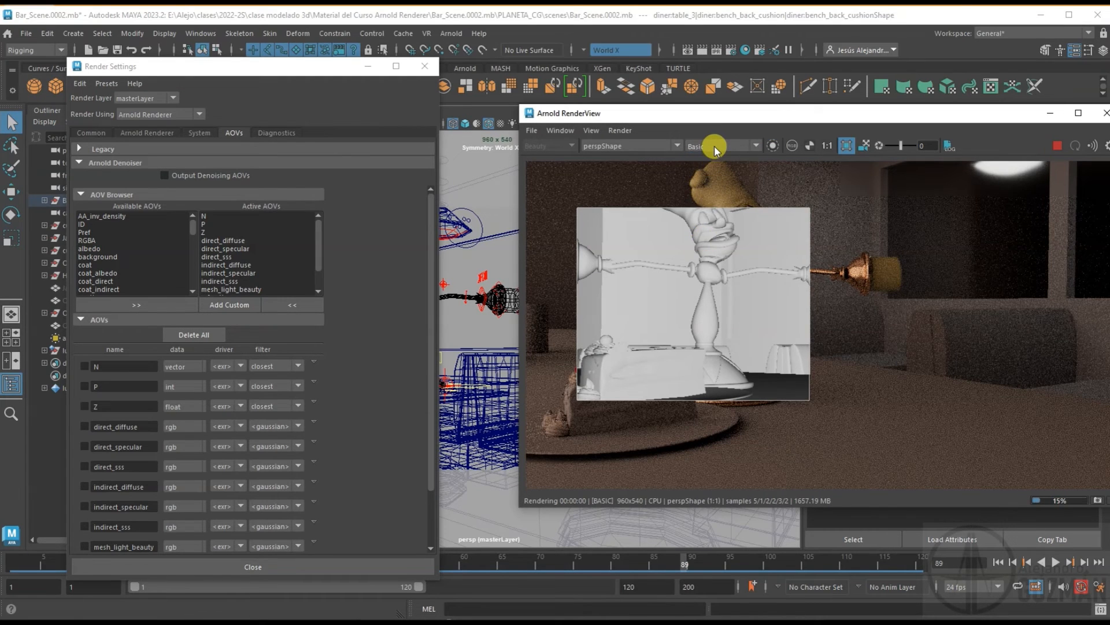
left_click(714, 146)
left_click(713, 149)
left_click(712, 148)
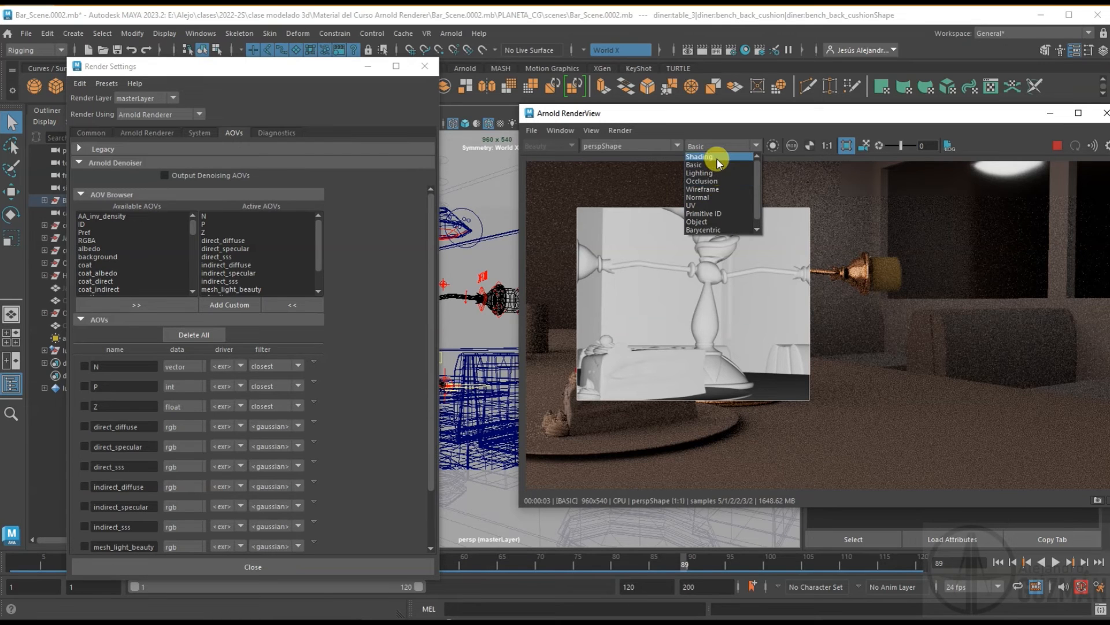
left_click(717, 157)
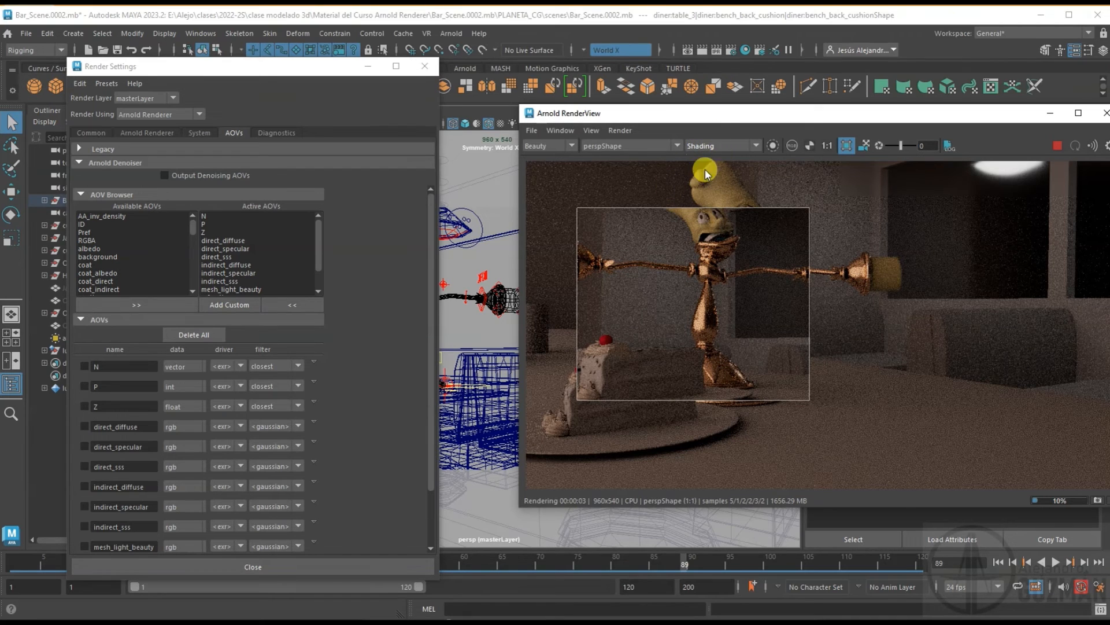
Close the Render Settings window and add the Gamma control to the RenderView's toolbar
left_click(423, 66)
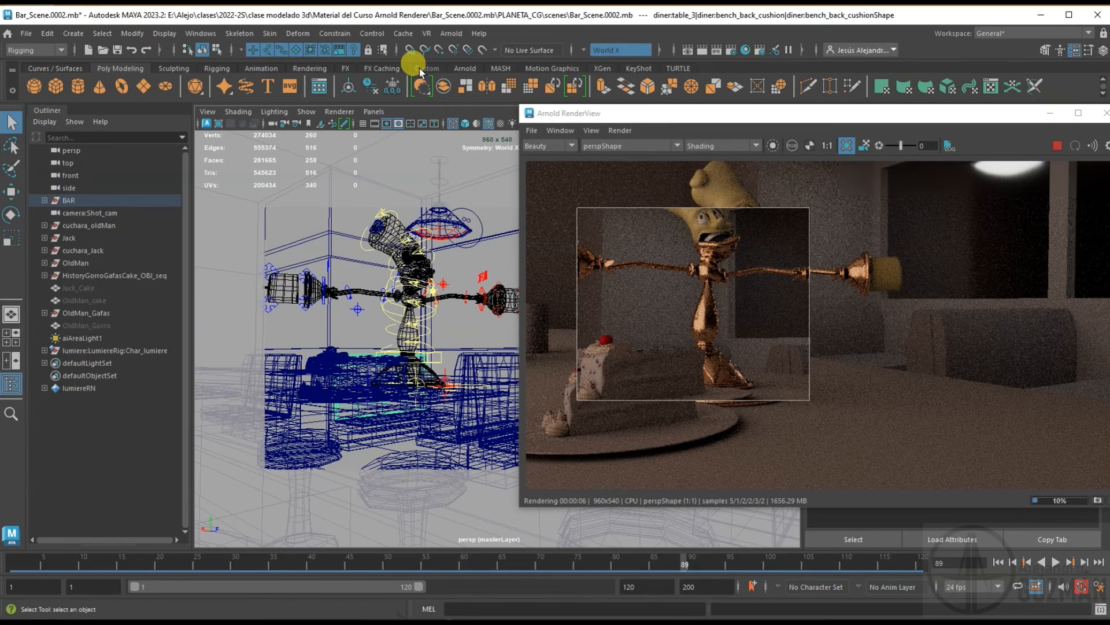
left_click(560, 130)
mouse_move(614, 246)
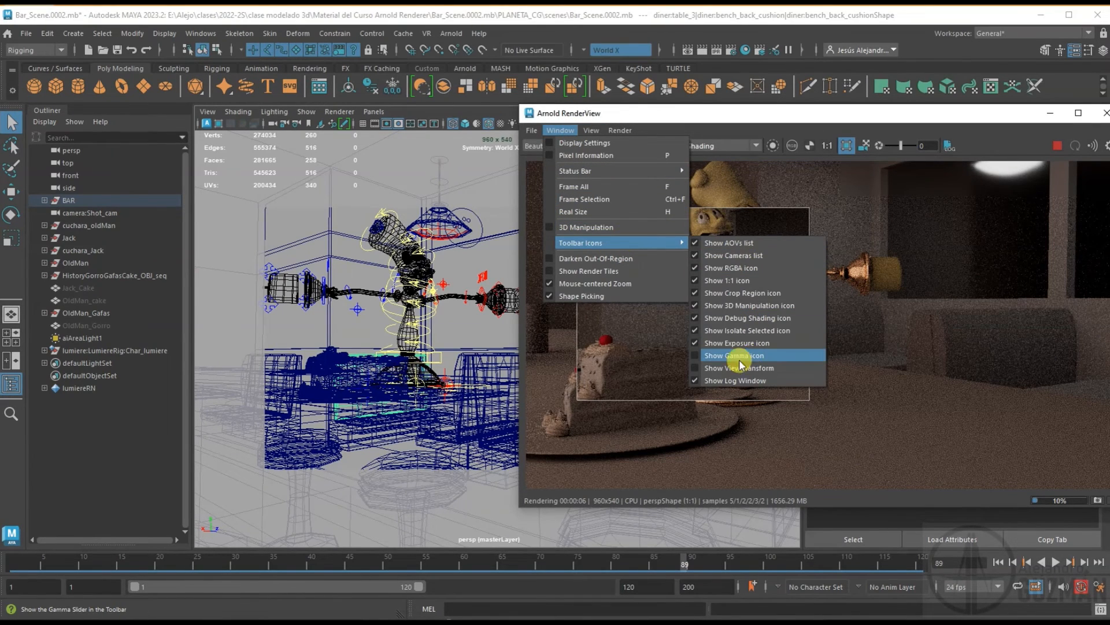
left_click(694, 355)
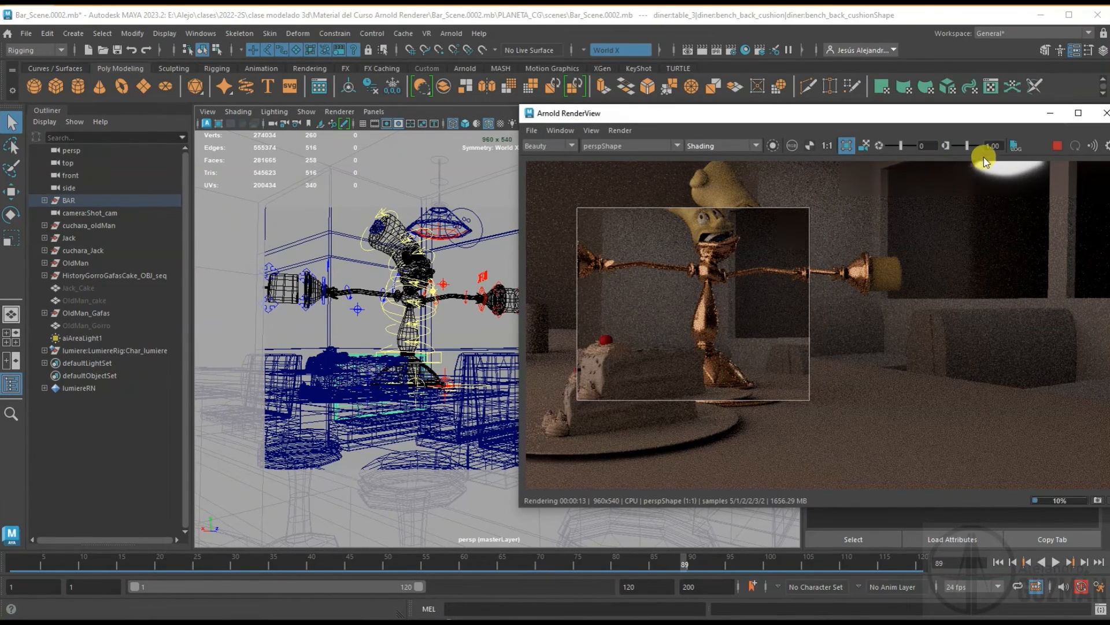
Bring the whole RenderView window into sight and review its gamma, exposure and view transform display settings
left_click(1105, 146)
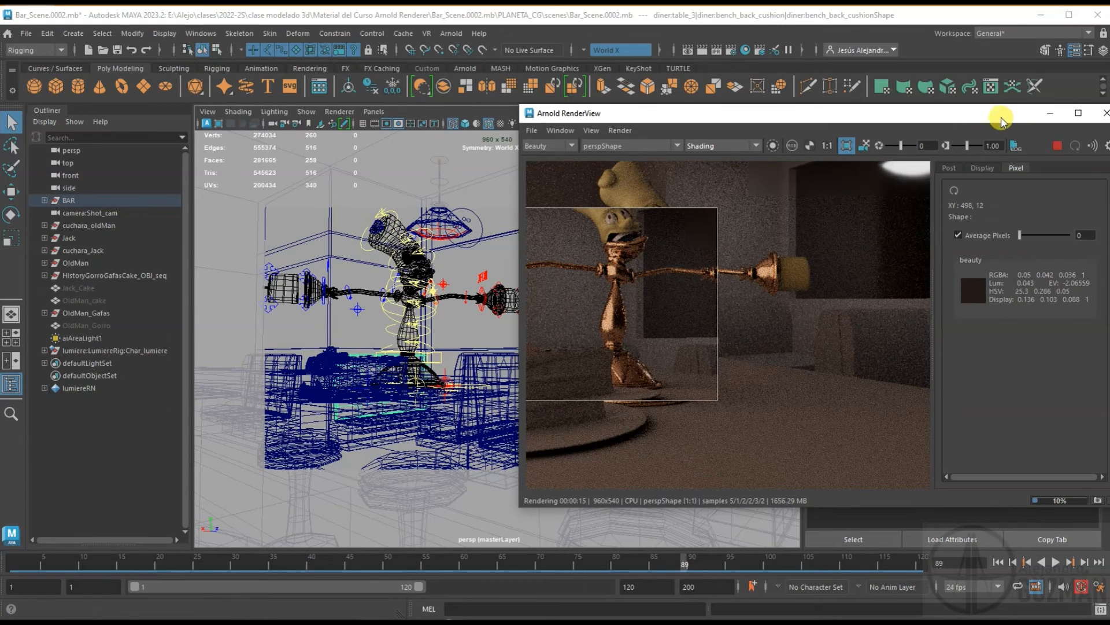
left_click_drag(1002, 120, 906, 121)
left_click(886, 168)
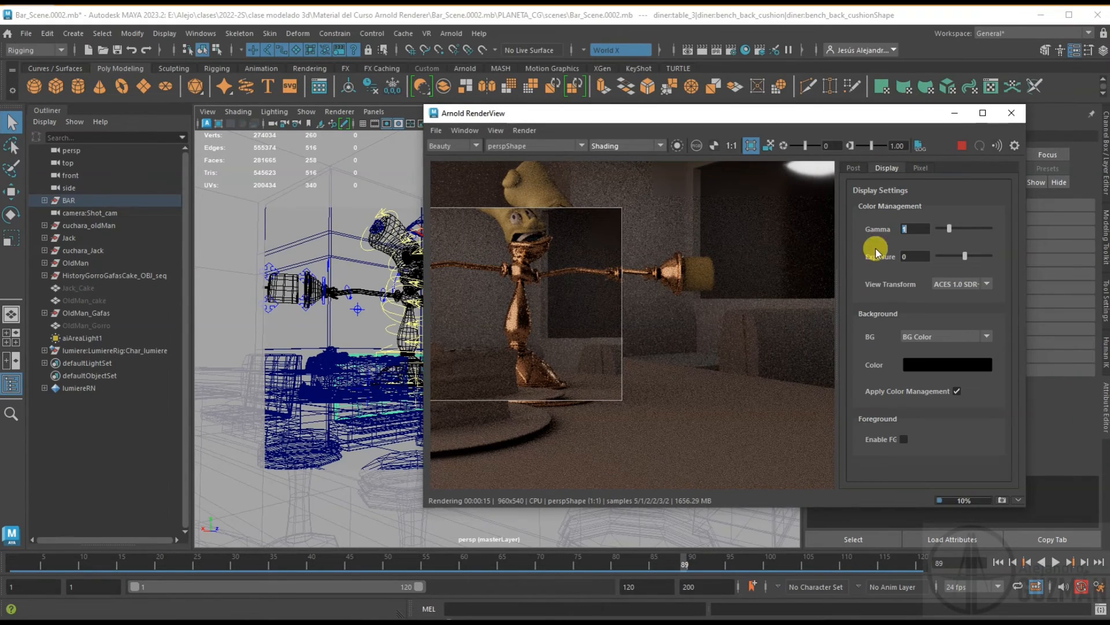
left_click(1013, 146)
Add the View Transform selector to the RenderView's toolbar and look through its color transform options
left_click(465, 130)
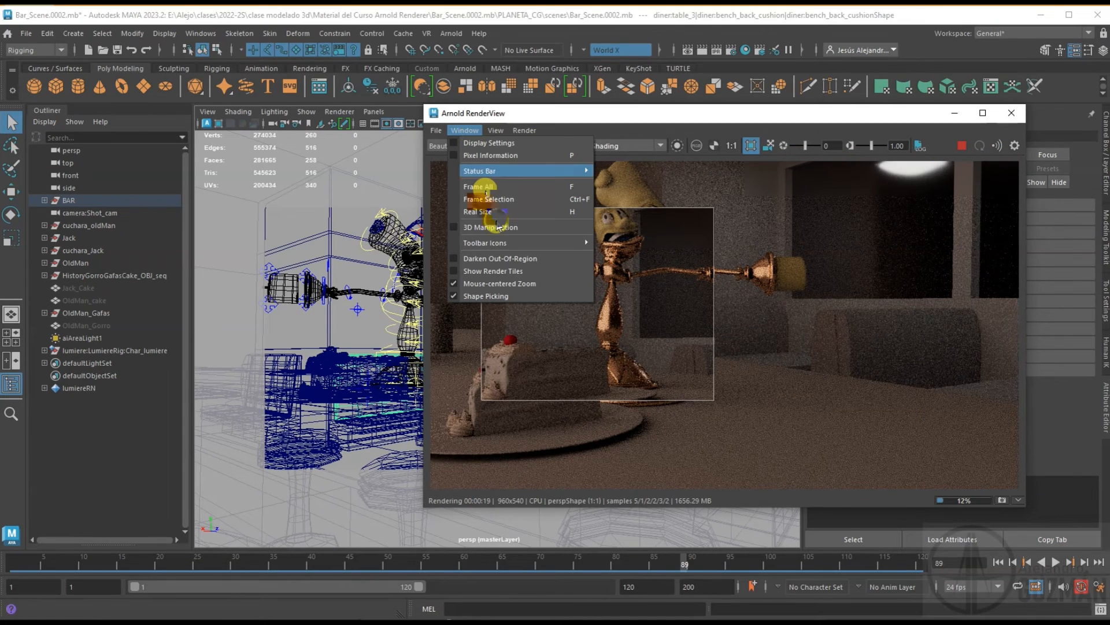
mouse_move(509, 243)
left_click(643, 368)
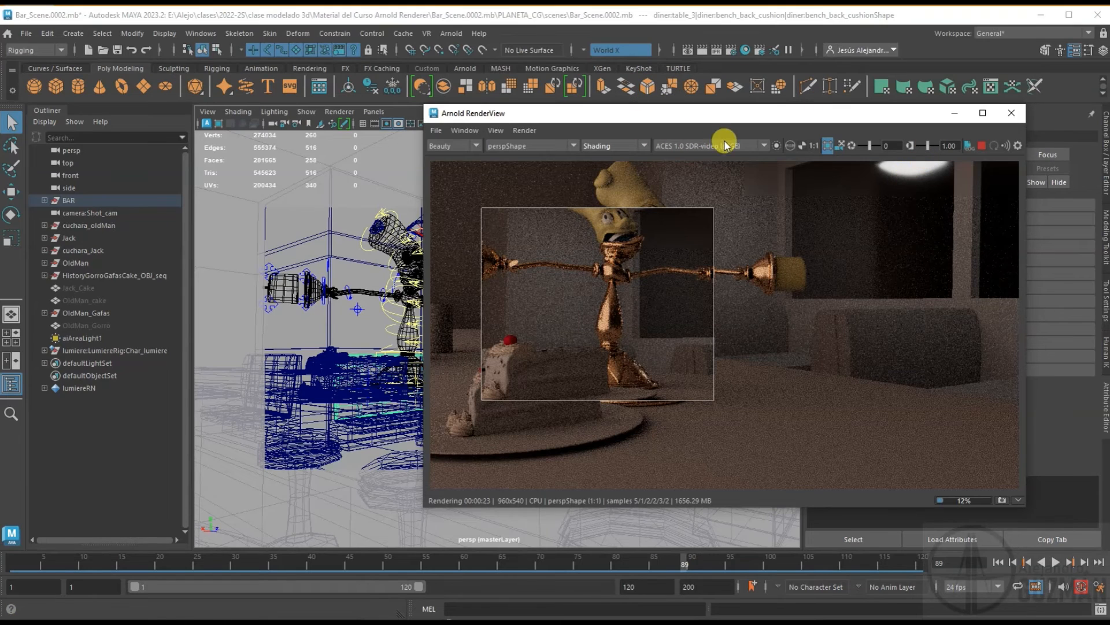
left_click(764, 147)
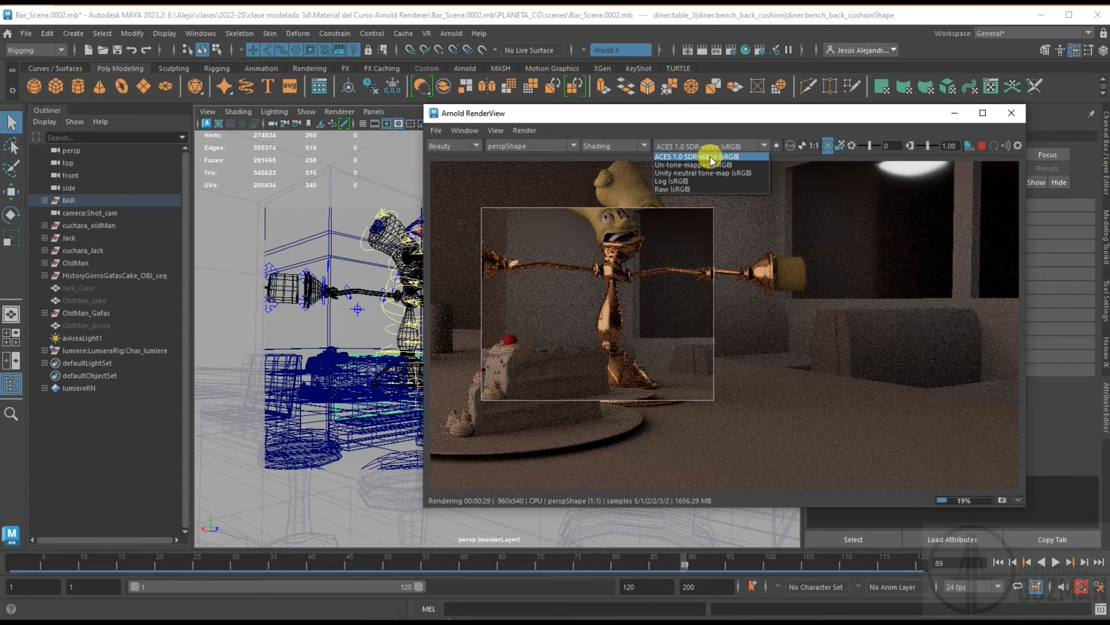
left_click(711, 128)
Review the RenderView's channel, test resolution and snapshot options, along with its IPR, camera and debug shading commands
left_click(498, 131)
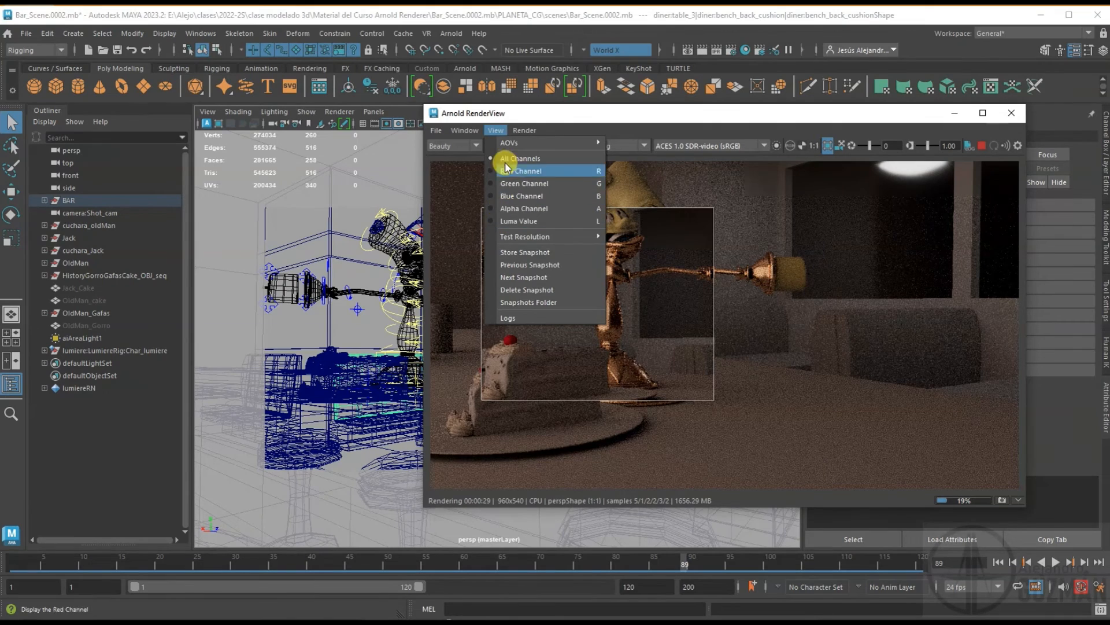
mouse_move(543, 243)
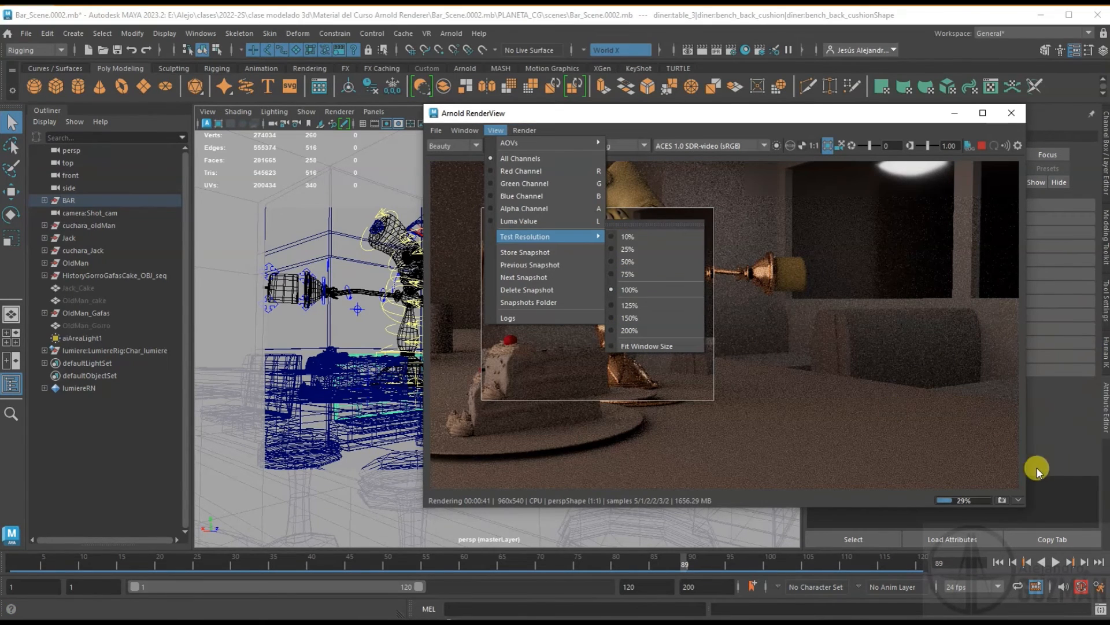
left_click(909, 498)
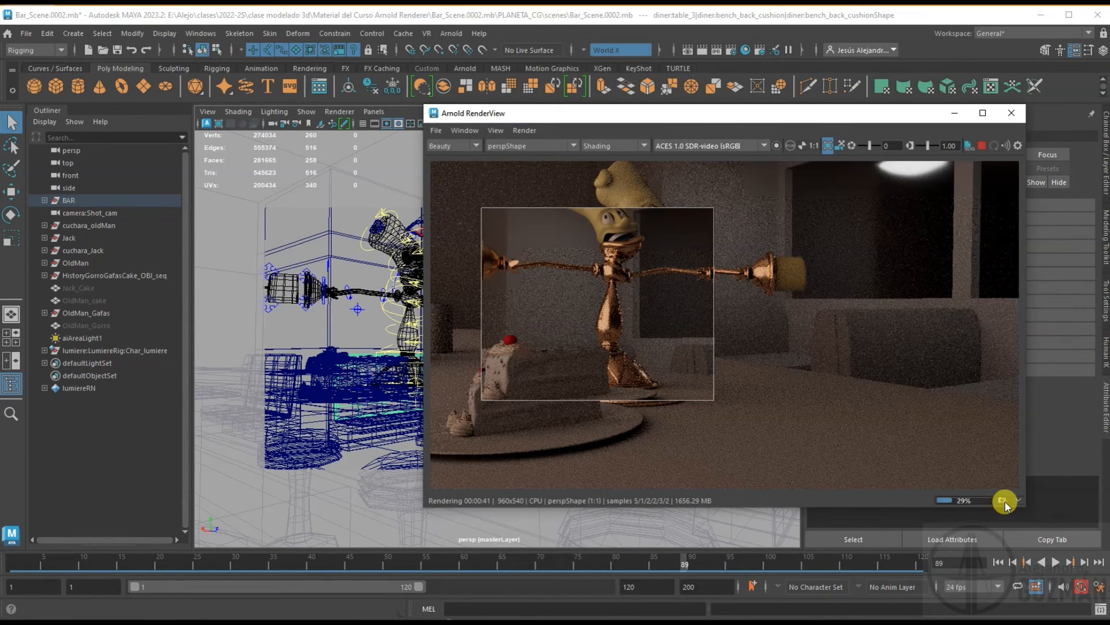
left_click(522, 131)
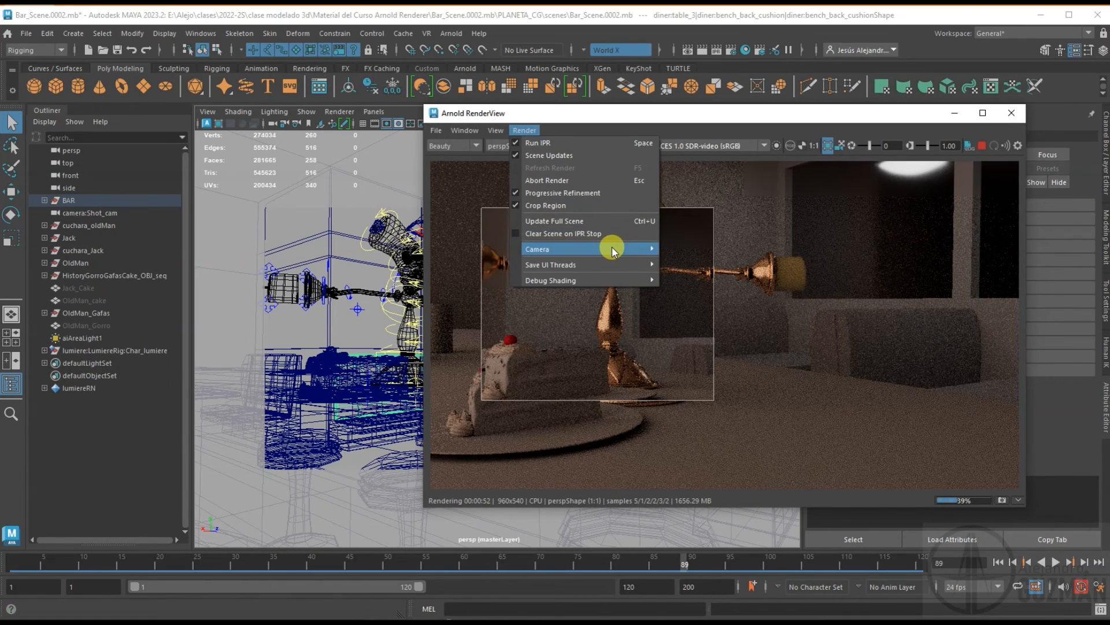
mouse_move(613, 250)
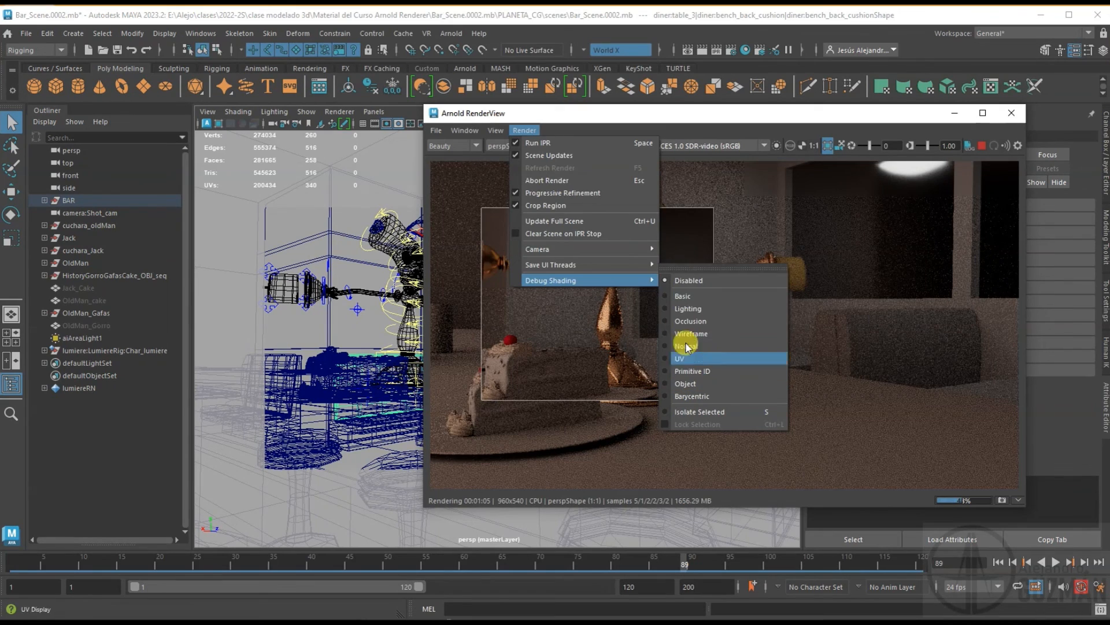
left_click(661, 119)
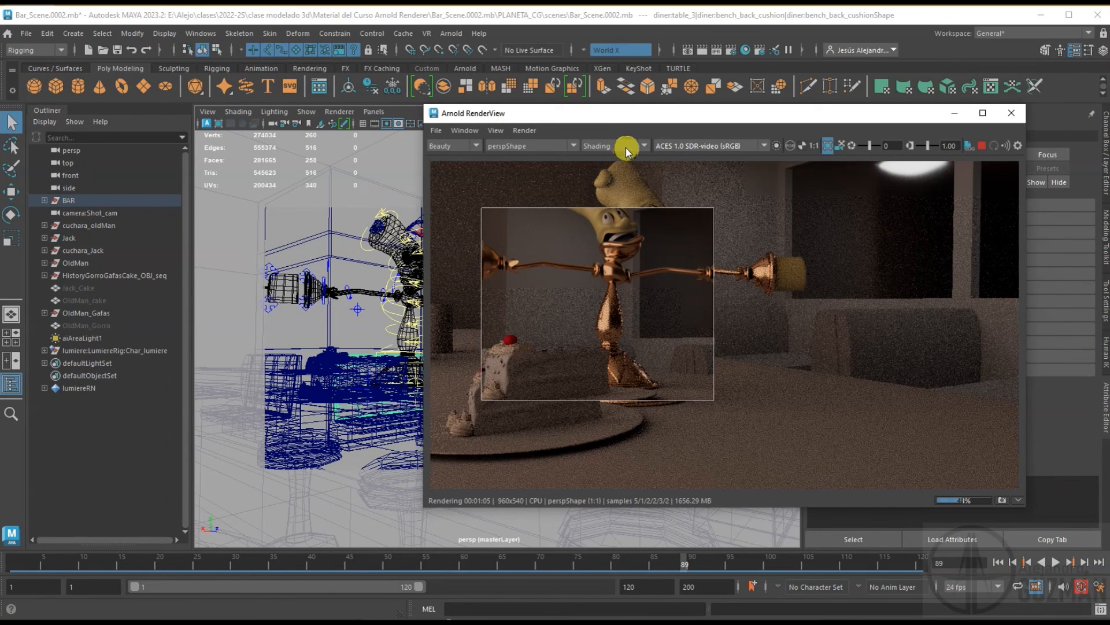